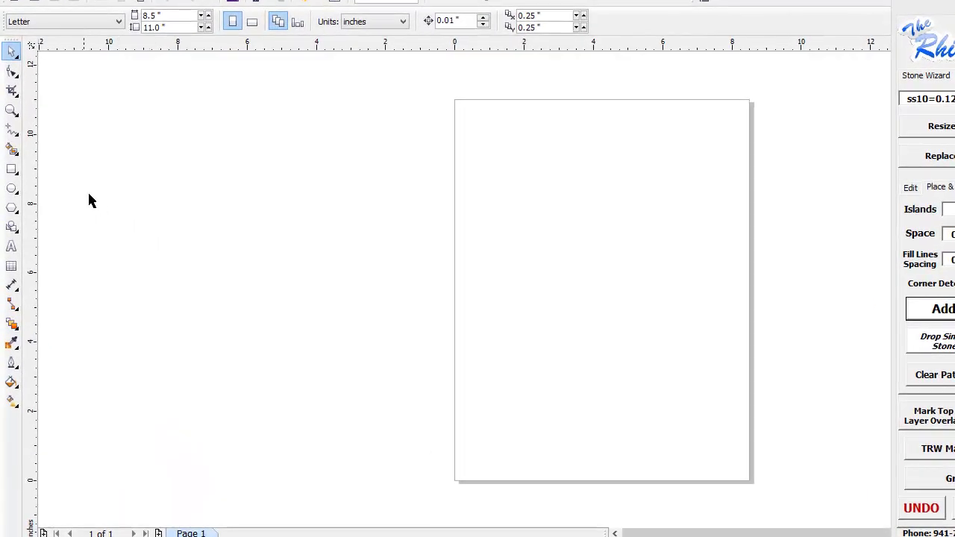
Type the word Baseball in Arial on the page.
click(11, 247)
click(508, 251)
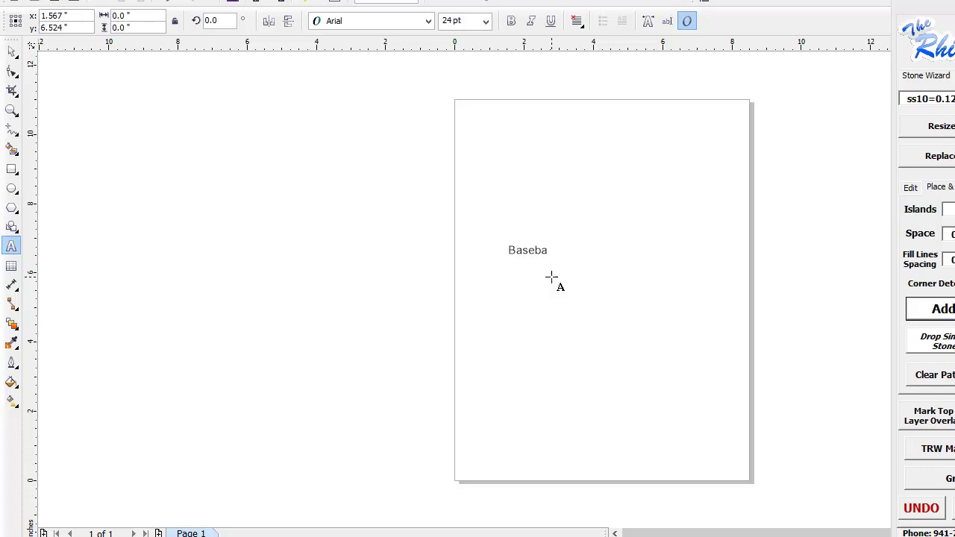
click(12, 51)
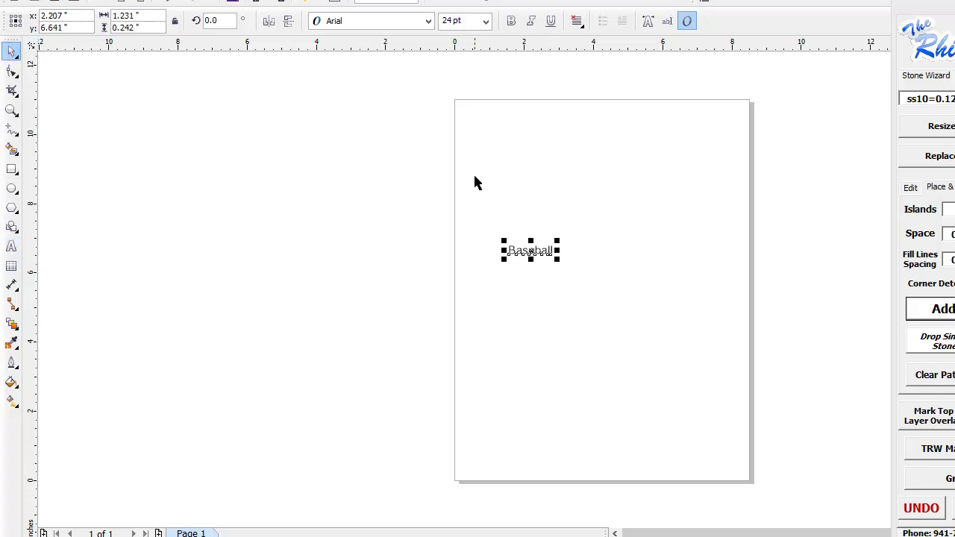
Scale Baseball to about 177 pt so it stretches across the page.
drag(557, 259, 761, 379)
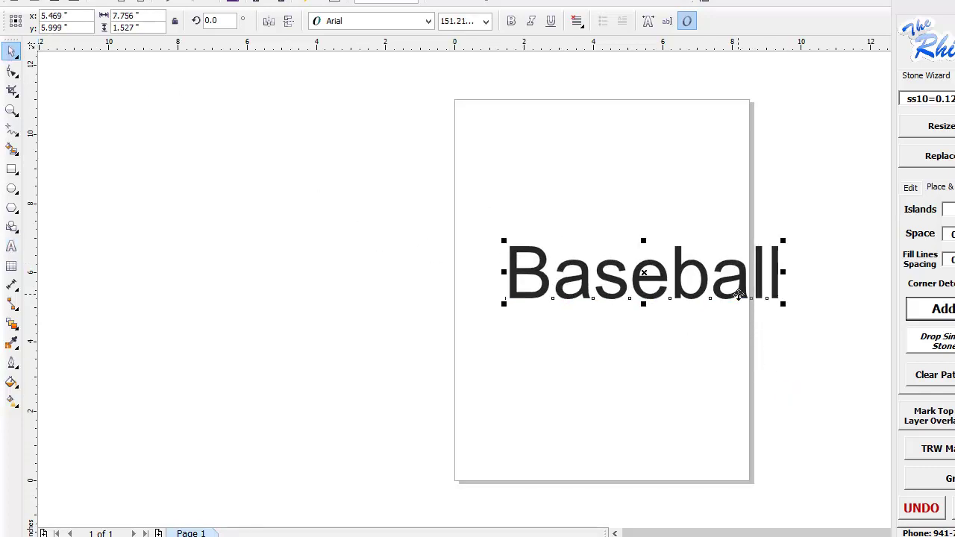
drag(738, 295, 718, 292)
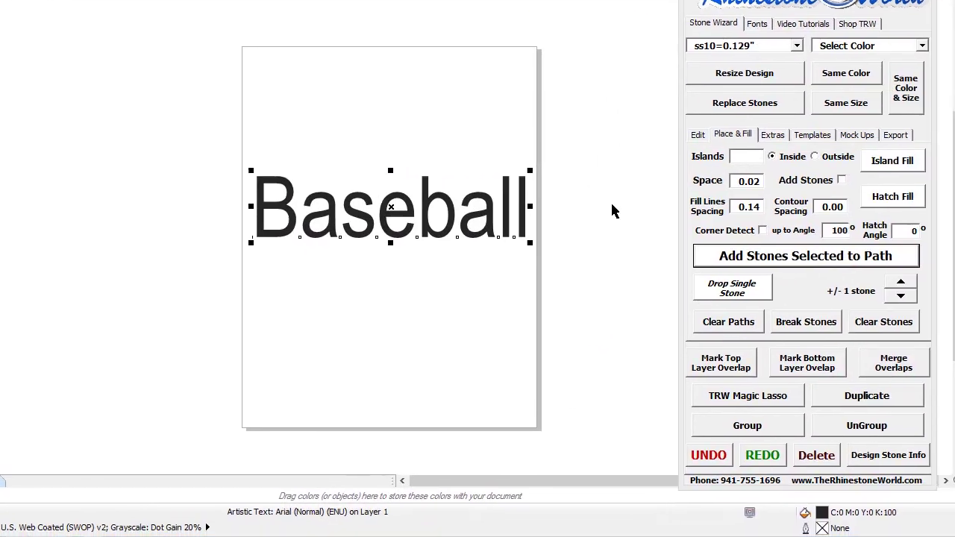
click(742, 271)
click(498, 210)
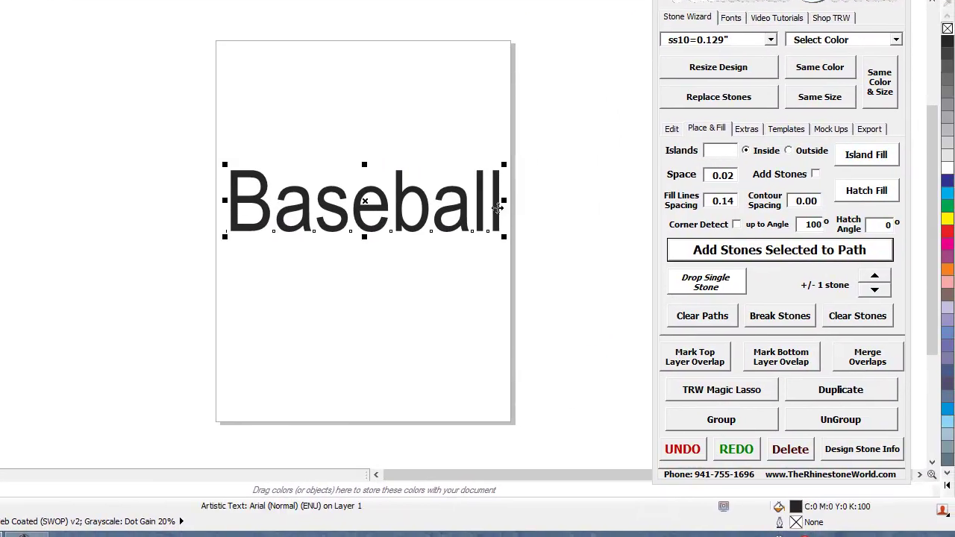
Island-fill Baseball with 1 outside contour at 0.08 contour spacing.
click(732, 155)
text(1)
click(789, 151)
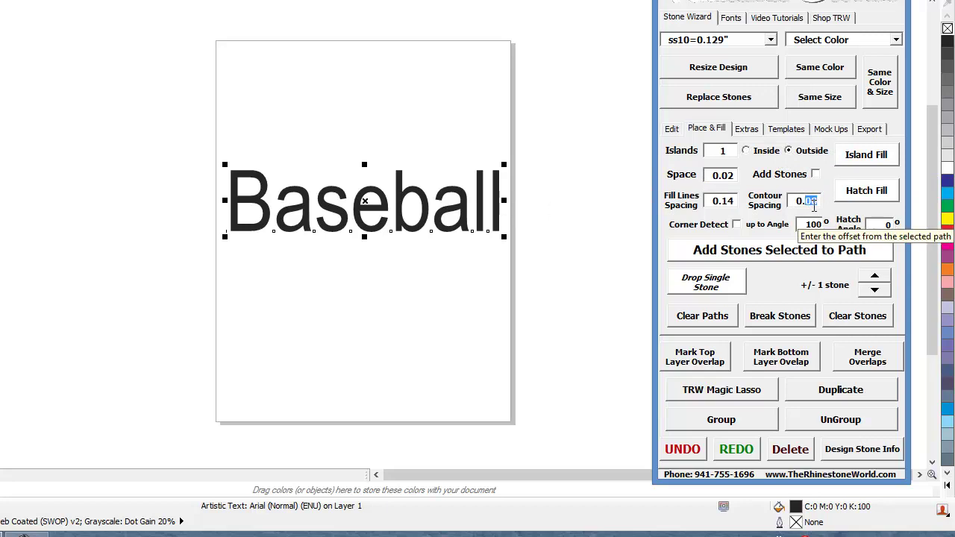
text(0)
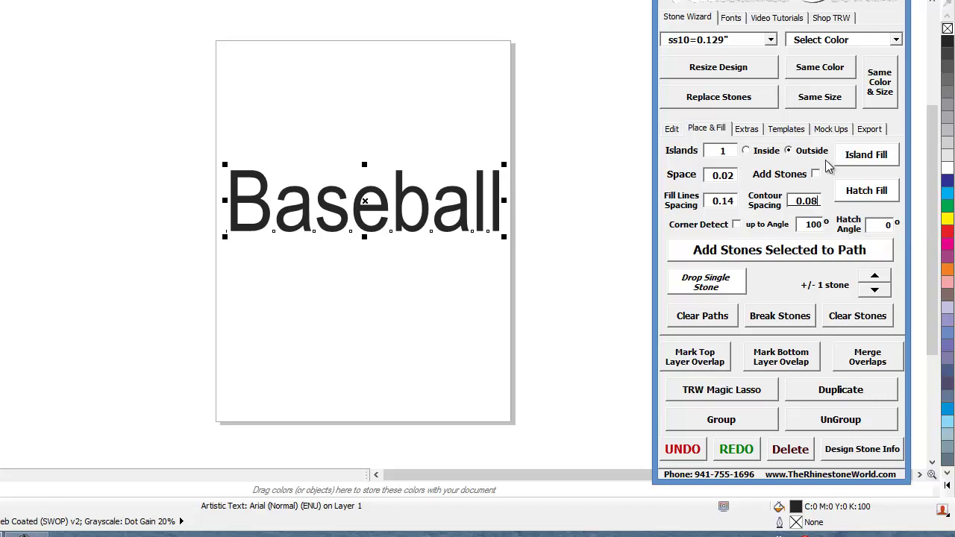
click(864, 157)
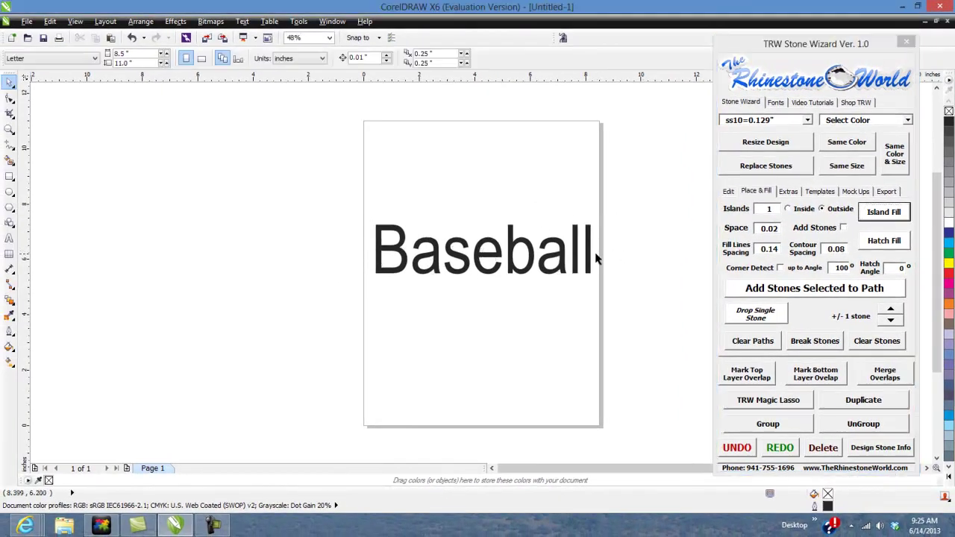
Fill the Baseball text cyan and colour its outside contour dark blue.
click(949, 243)
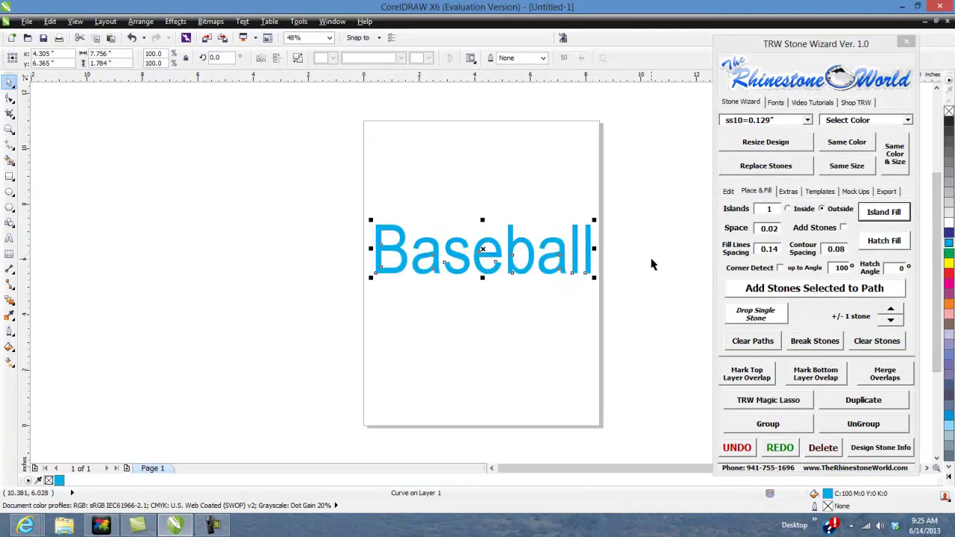
click(609, 267)
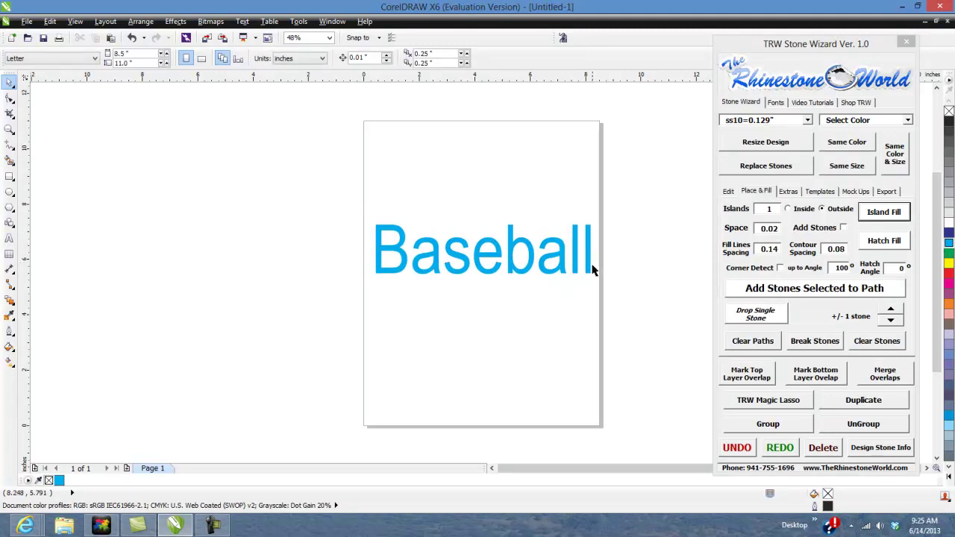
click(594, 265)
right_click(949, 234)
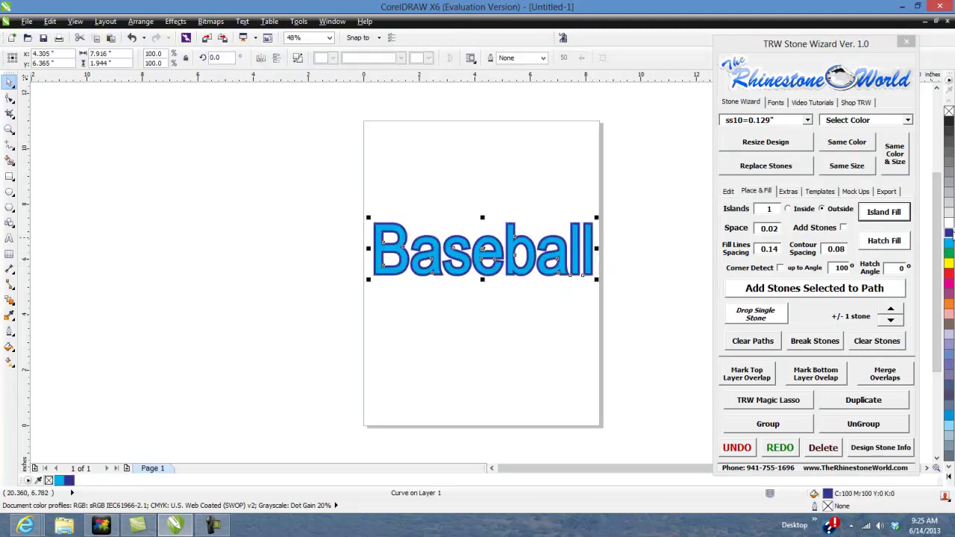
click(638, 266)
Switch the drawing display to Wireframe view.
scroll(546, 254, up, 4)
scroll(547, 254, down, 4)
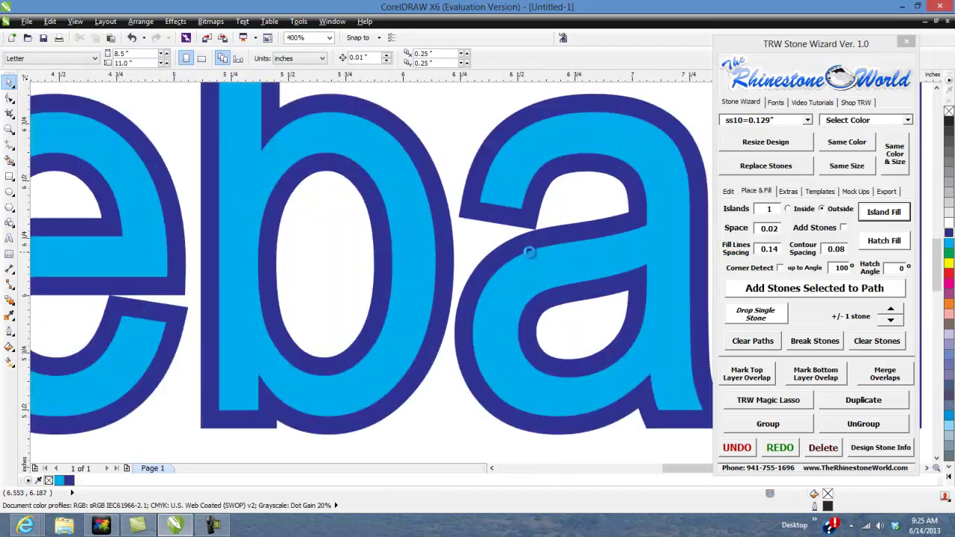
click(105, 21)
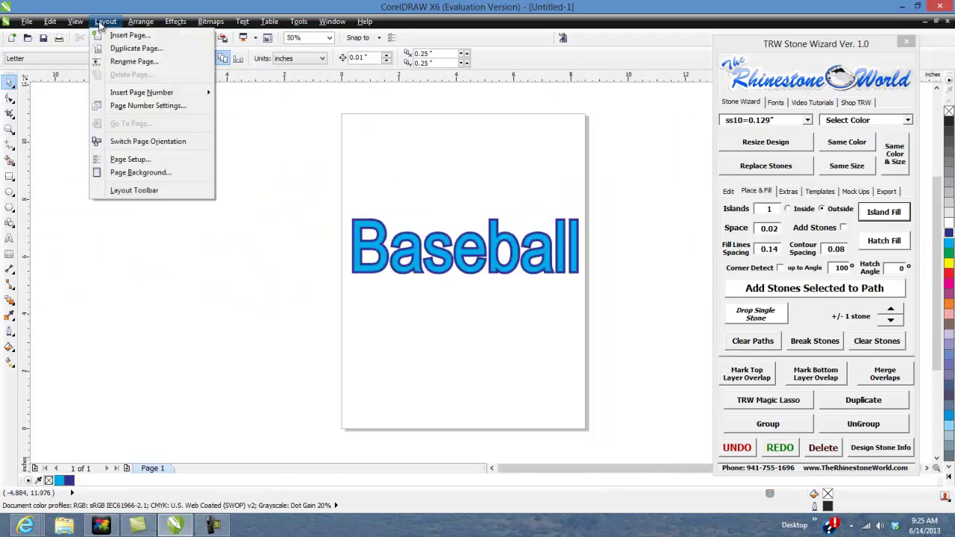
mouse_move(76, 27)
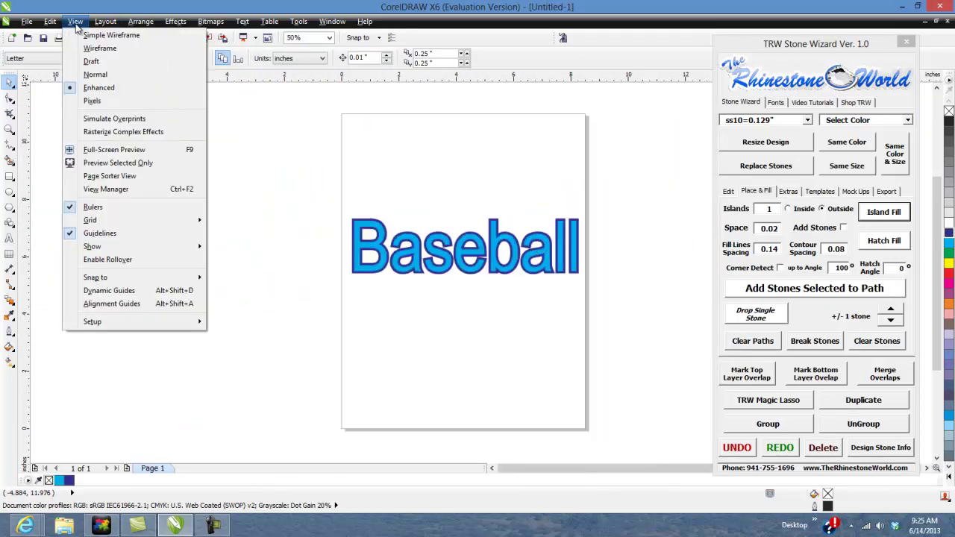
click(99, 47)
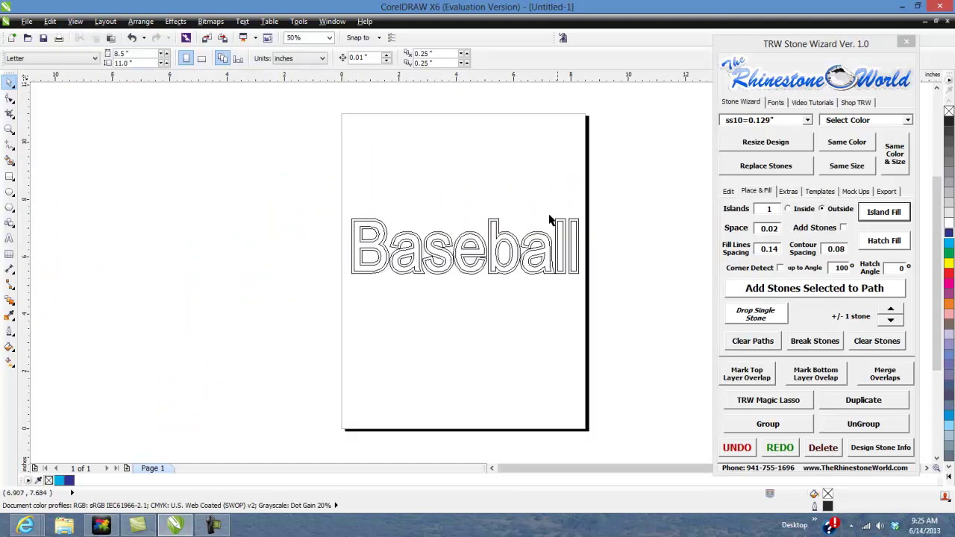
scroll(589, 263, up, 4)
Select Baseball and rebuild its outside contour at 0.04 contour spacing.
click(542, 265)
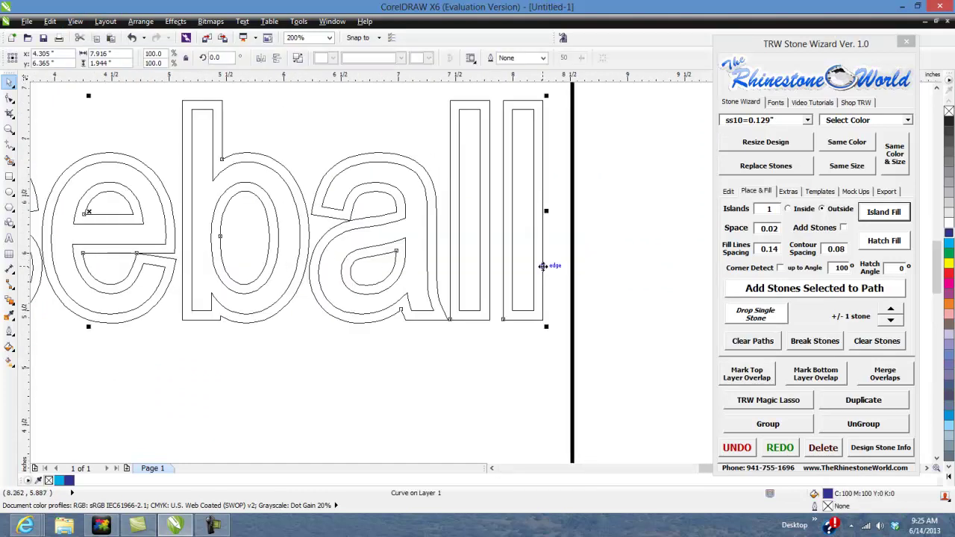
click(552, 264)
scroll(574, 262, down, 4)
drag(574, 190, 263, 328)
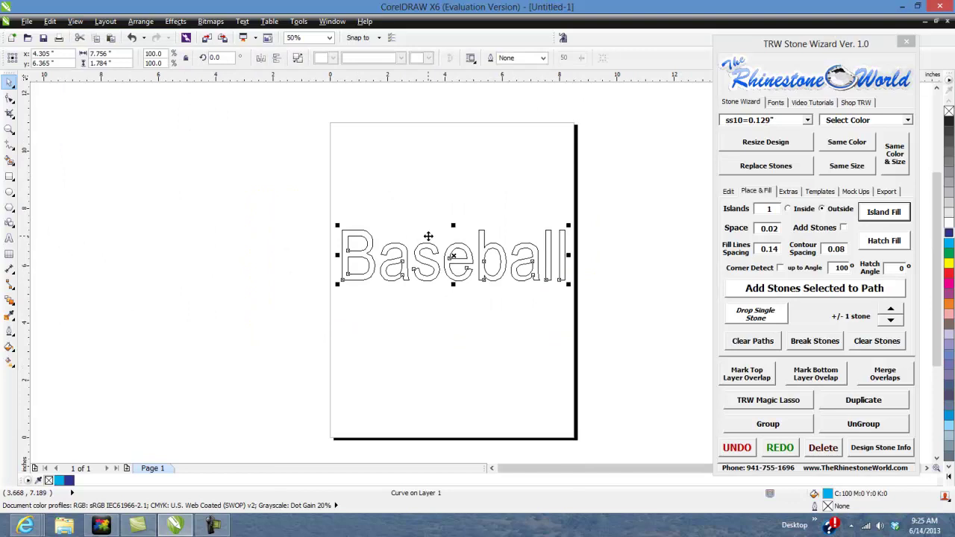
click(841, 250)
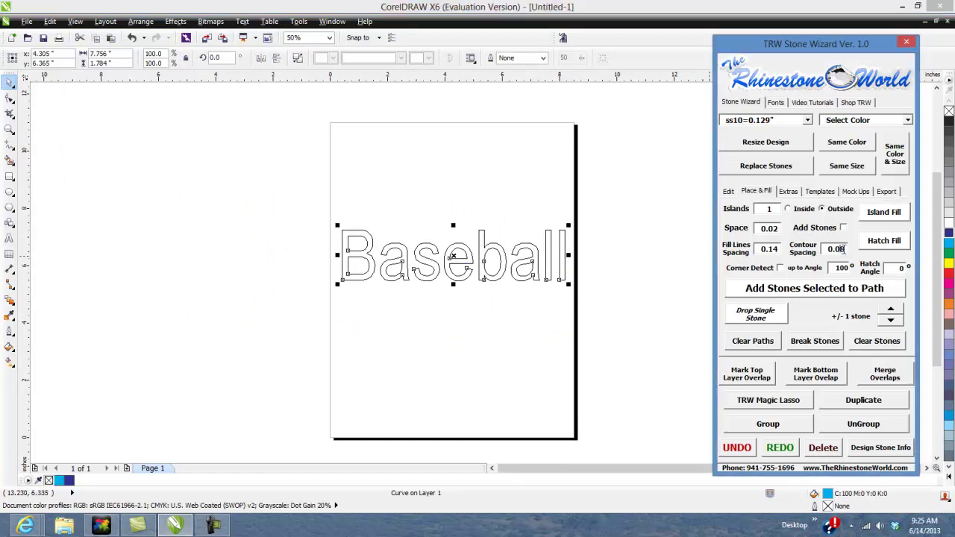
key(BackSpace)
text(4)
click(875, 216)
Select the new 0.04 contour, then both Baseball objects together.
scroll(562, 288, up, 2)
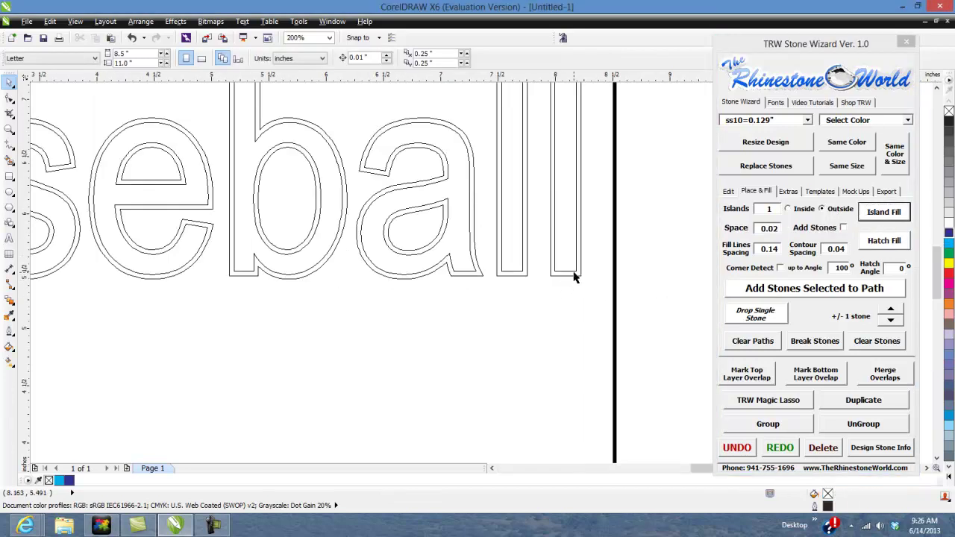
scroll(565, 271, down, 1)
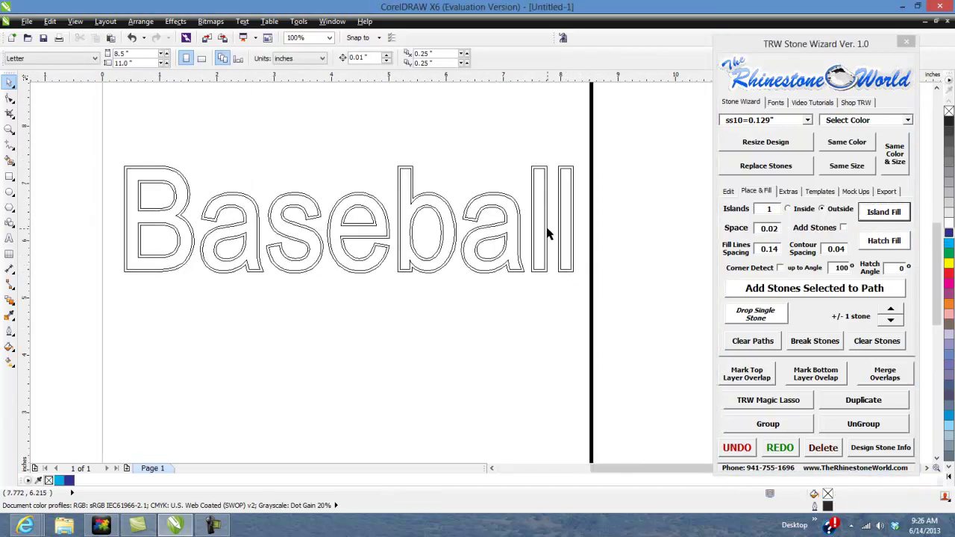
scroll(547, 234, down, 1)
scroll(564, 210, up, 2)
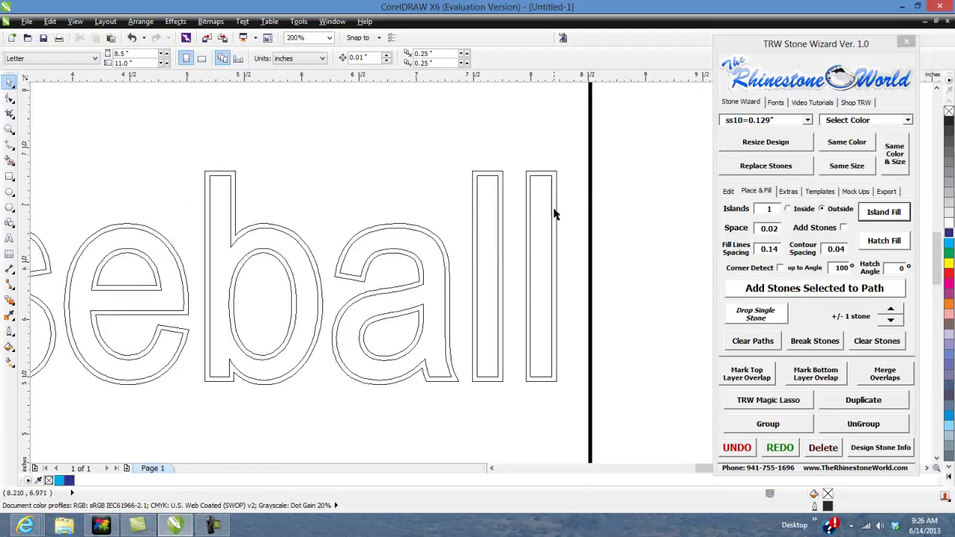
click(555, 216)
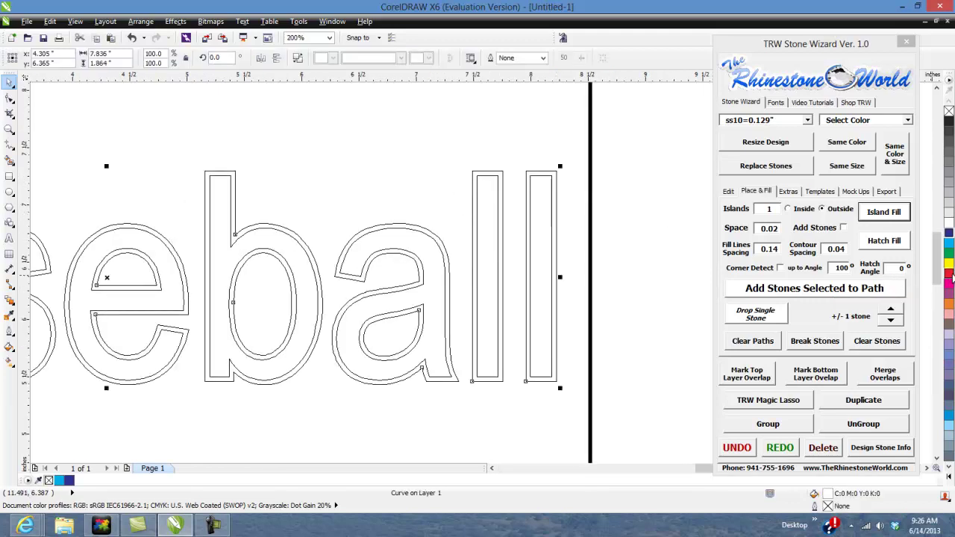
scroll(650, 277, down, 2)
drag(660, 207, 358, 335)
Return the display to Enhanced full-colour view.
click(75, 21)
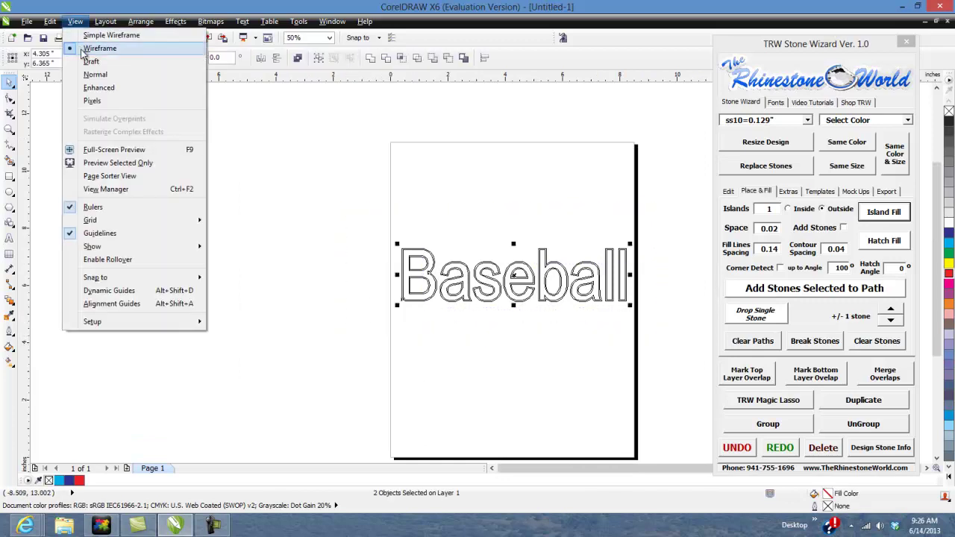
click(89, 86)
click(308, 187)
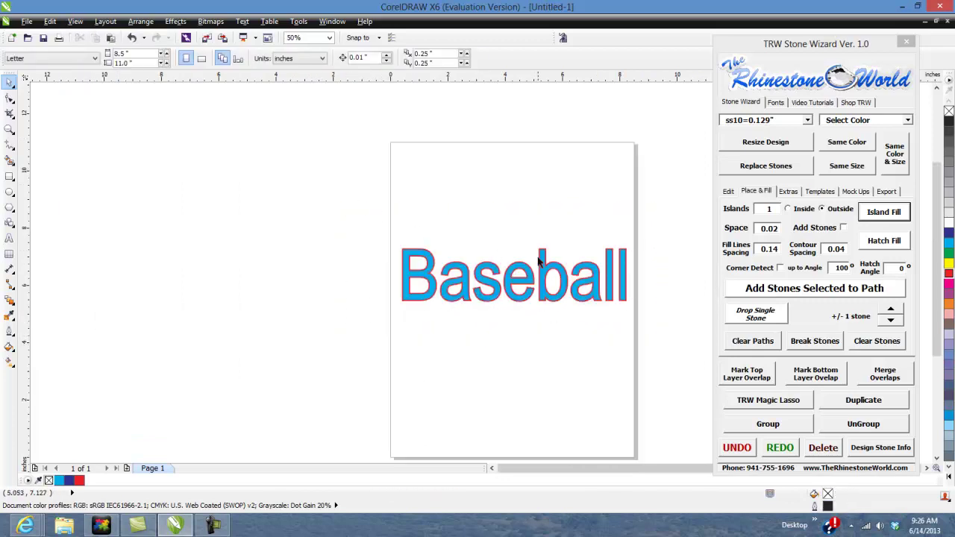
Reveal the red contour beneath the cyan text, undo the move, and select everything.
scroll(578, 290, up, 1)
drag(555, 296, 555, 365)
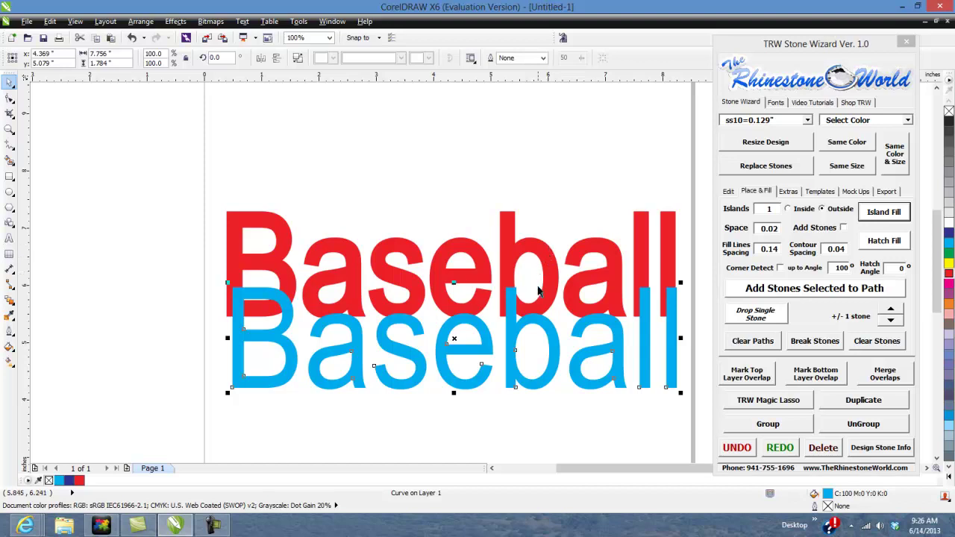
key(ctrl+z)
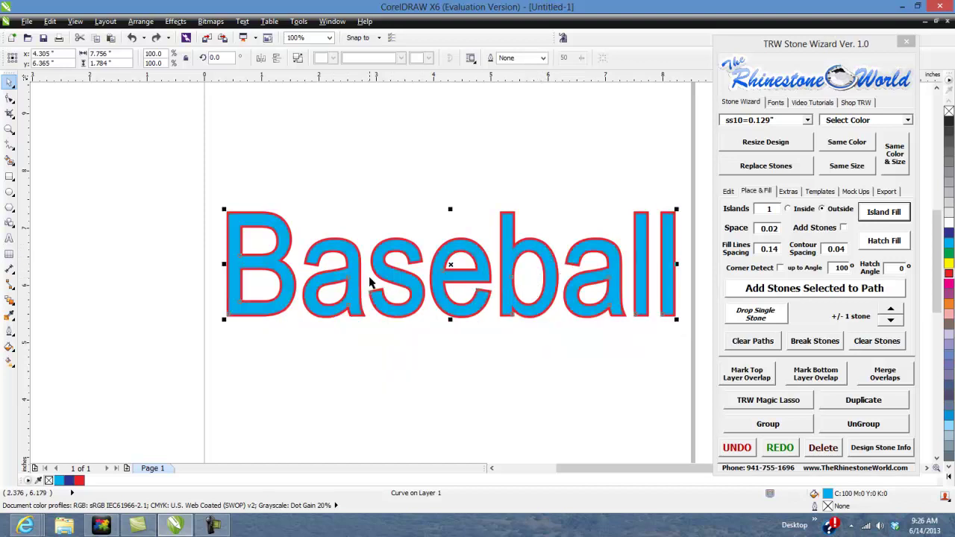
key(Escape)
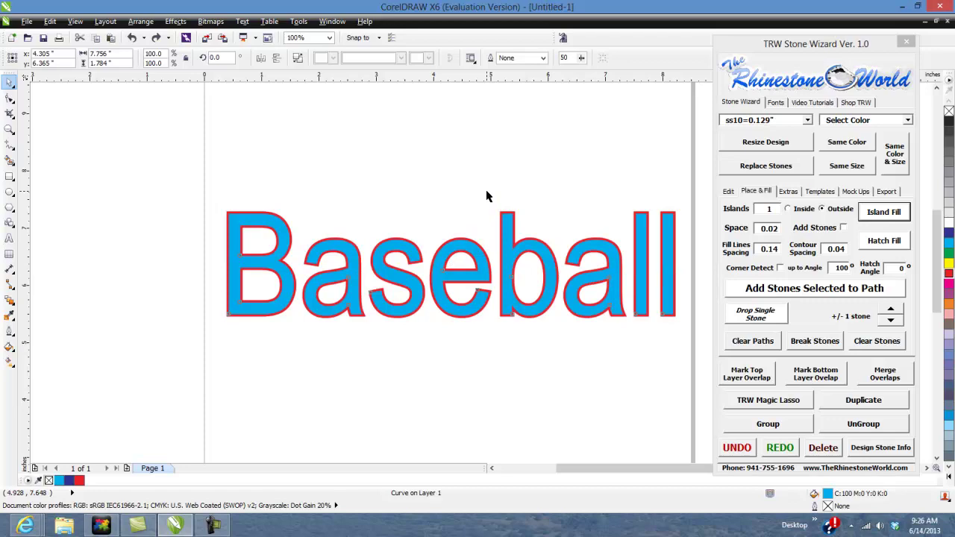
key(F3)
key(ctrl+a)
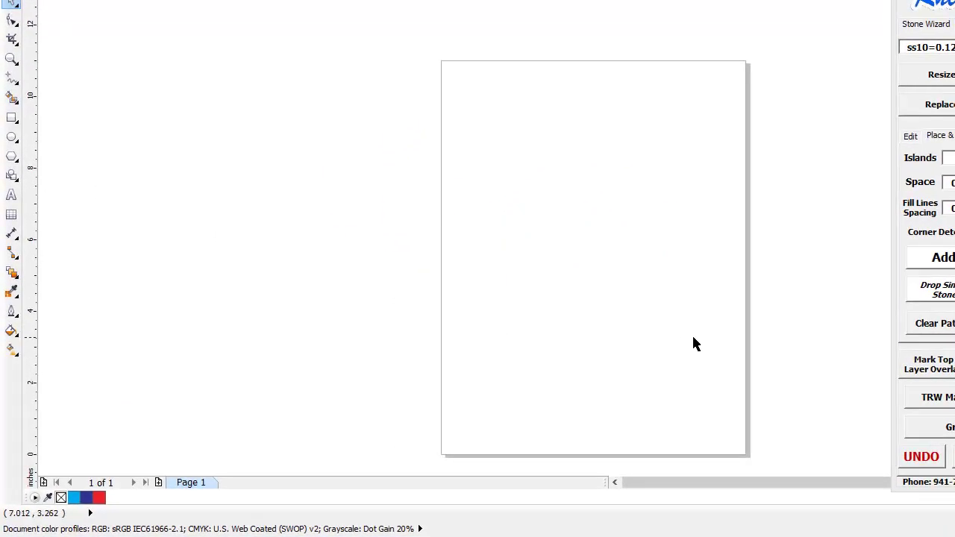
Draw a 4.979-inch circle centered in the upper half of the page.
click(12, 136)
mouse_move(500, 161)
ctrl+mouse_down()
mouse_move(671, 313)
mouse_move(679, 337)
ctrl+mouse_up()
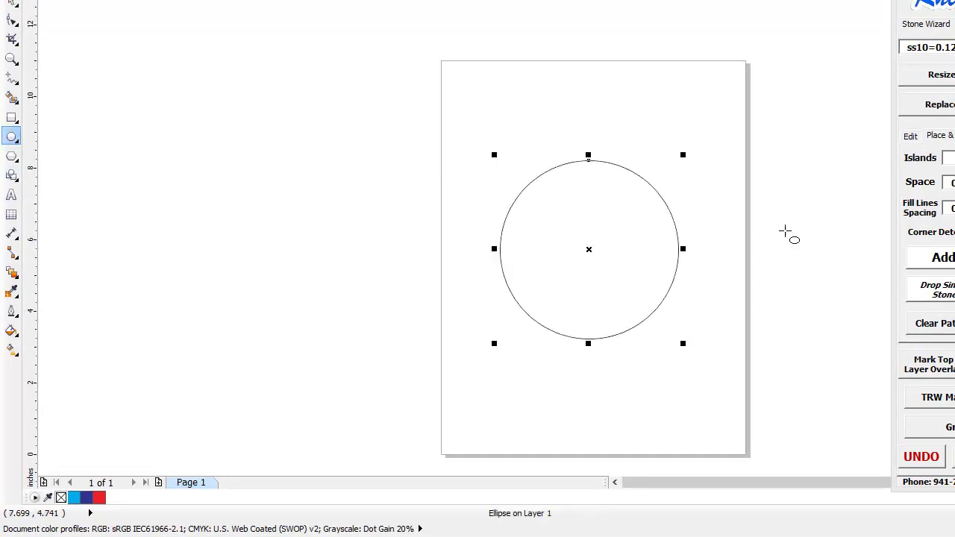
click(11, 4)
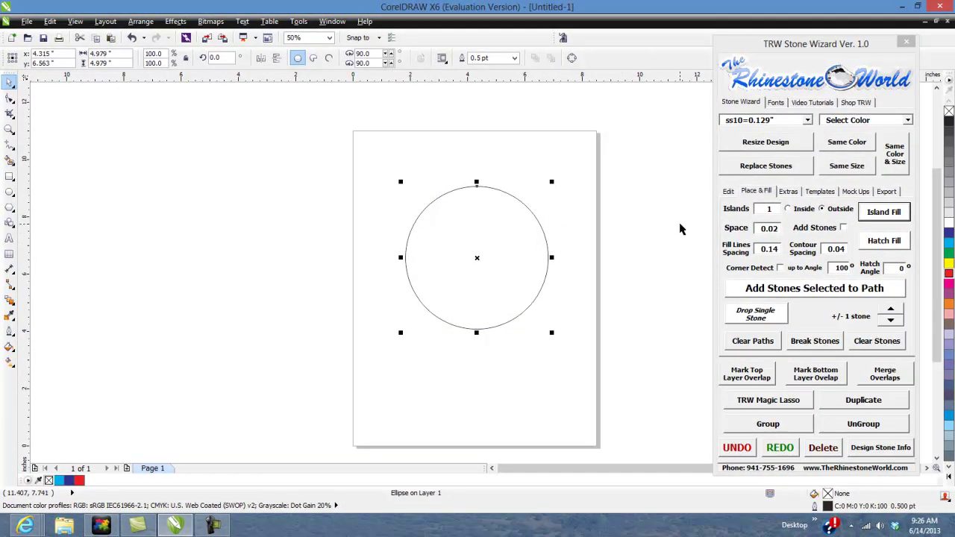
key(Escape)
Set Emerald stones, Inside islands and 0.13 contour spacing, then try Island Fill.
click(897, 124)
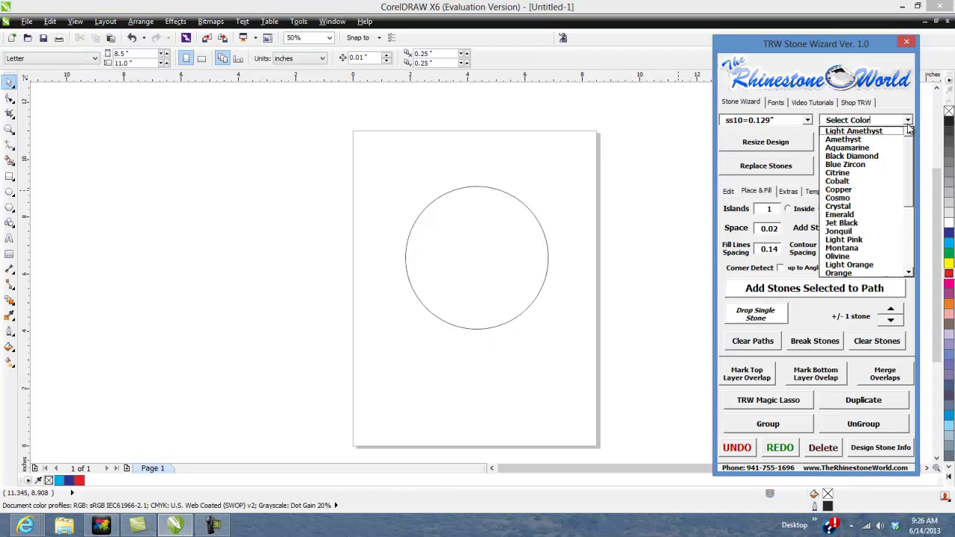
click(869, 218)
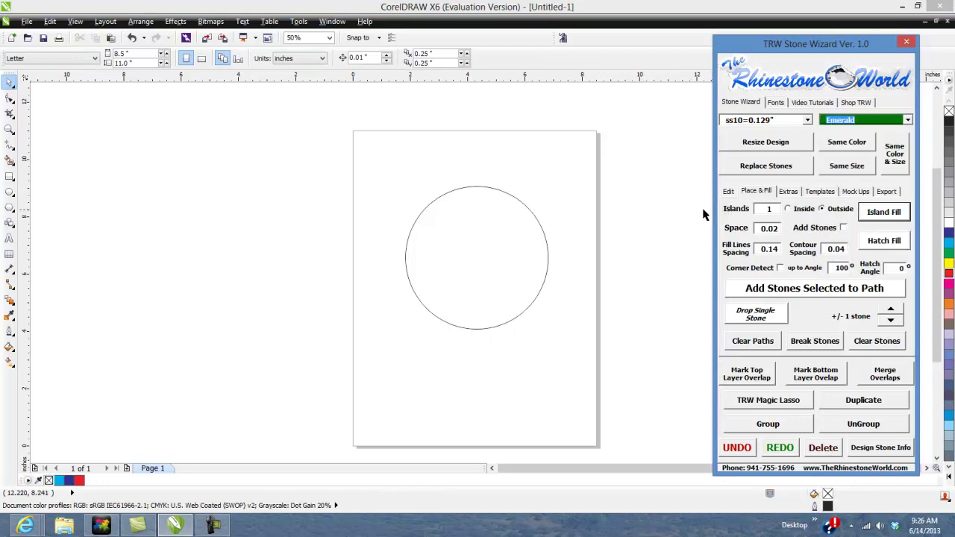
click(764, 212)
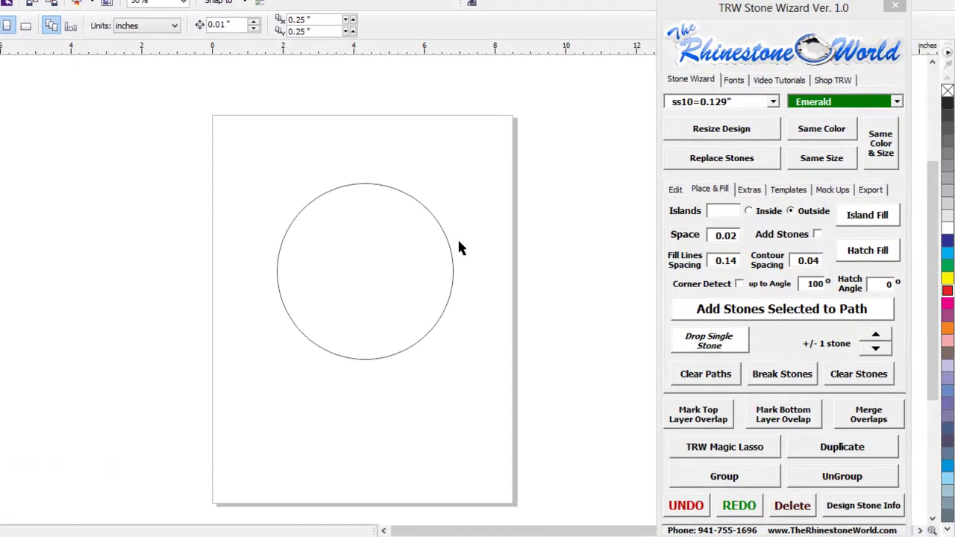
click(751, 212)
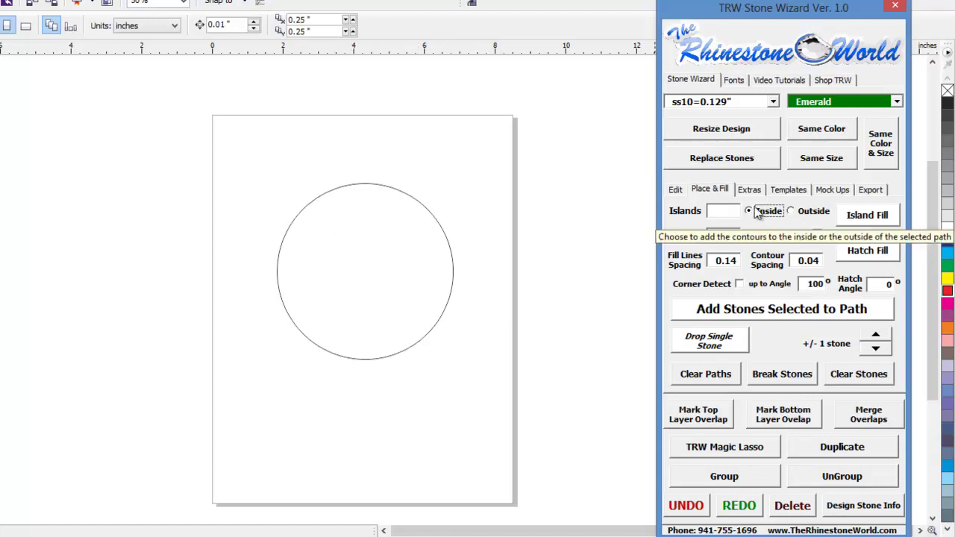
click(818, 235)
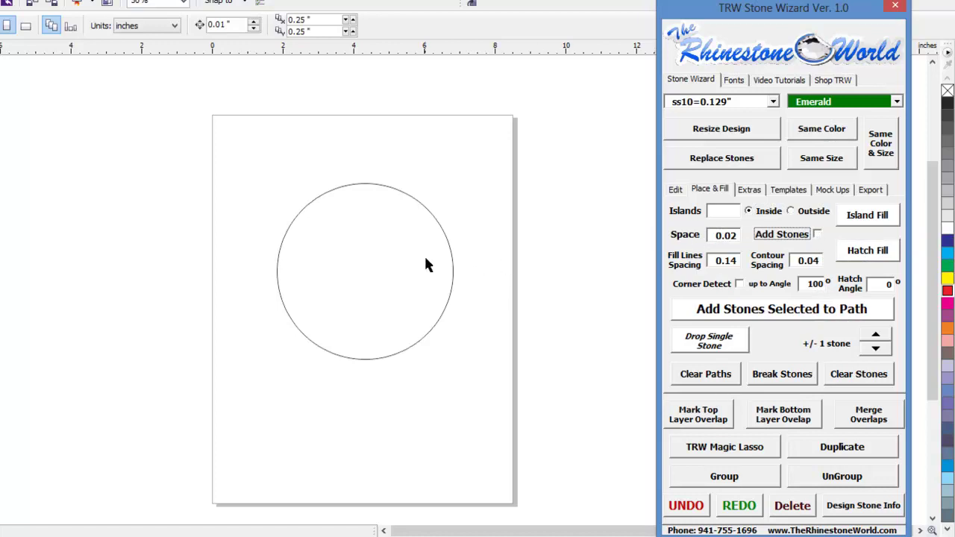
click(810, 262)
text(13)
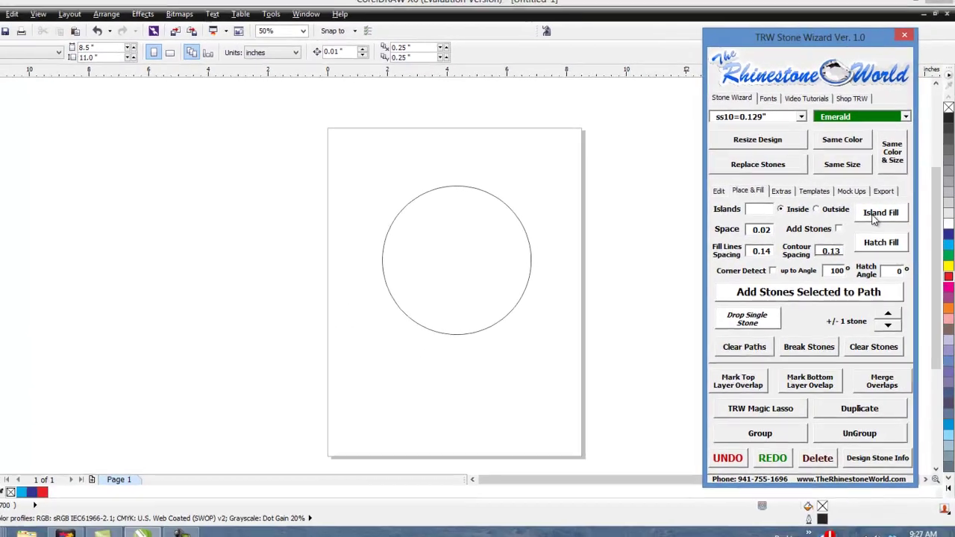
click(879, 213)
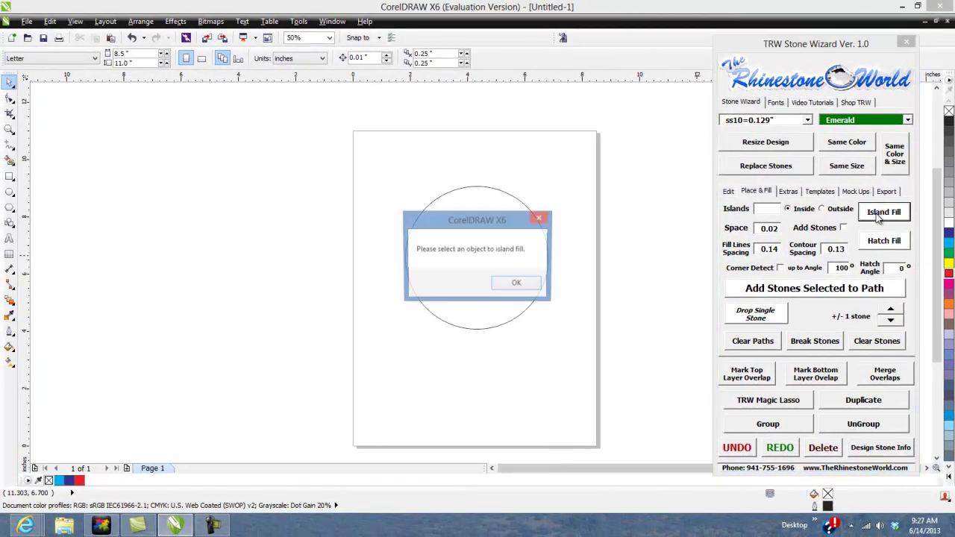
Dismiss the warning and island-fill the selected circle with concentric 0.13 contours.
click(516, 282)
click(547, 255)
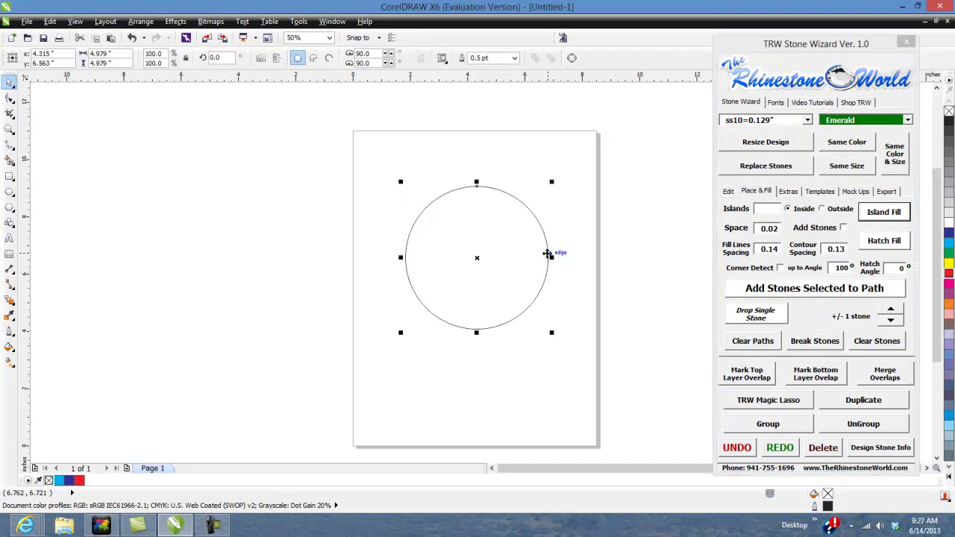
click(875, 214)
click(636, 291)
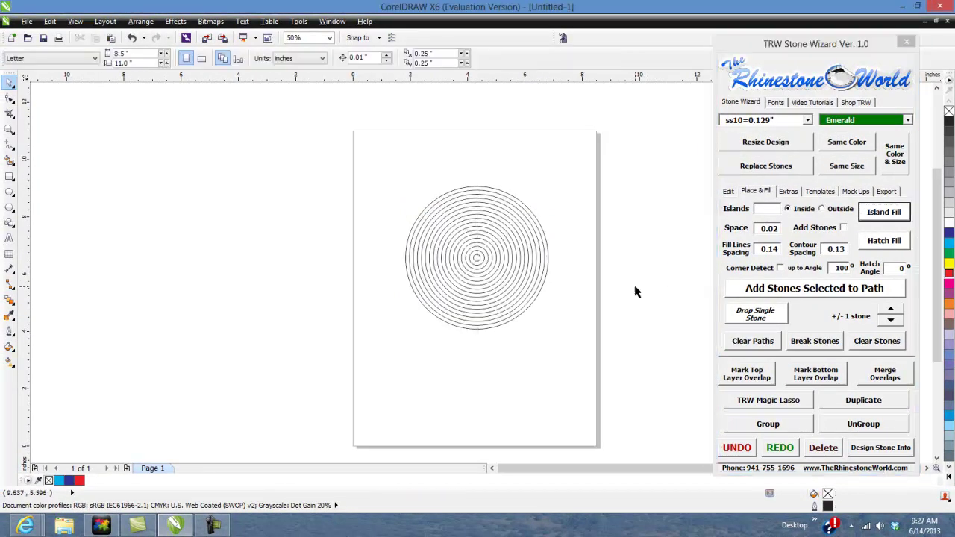
scroll(482, 264, up, 2)
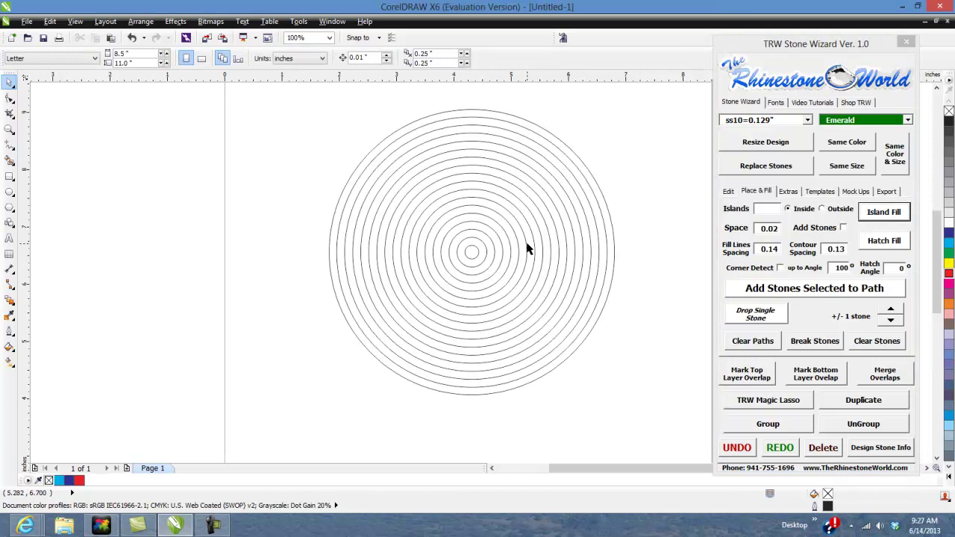
Ring the outer contour with Emerald stones, then change the stone colour to Jet Black.
click(615, 255)
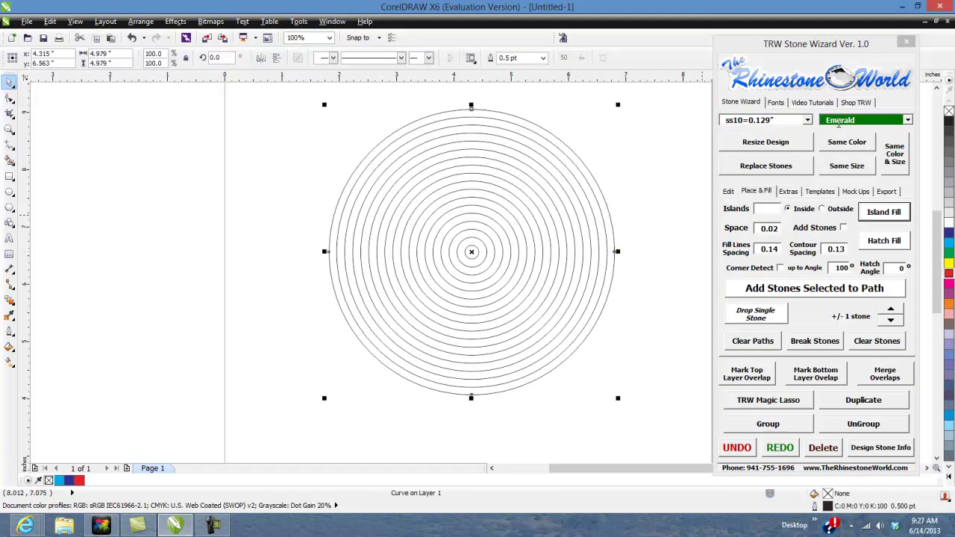
click(797, 288)
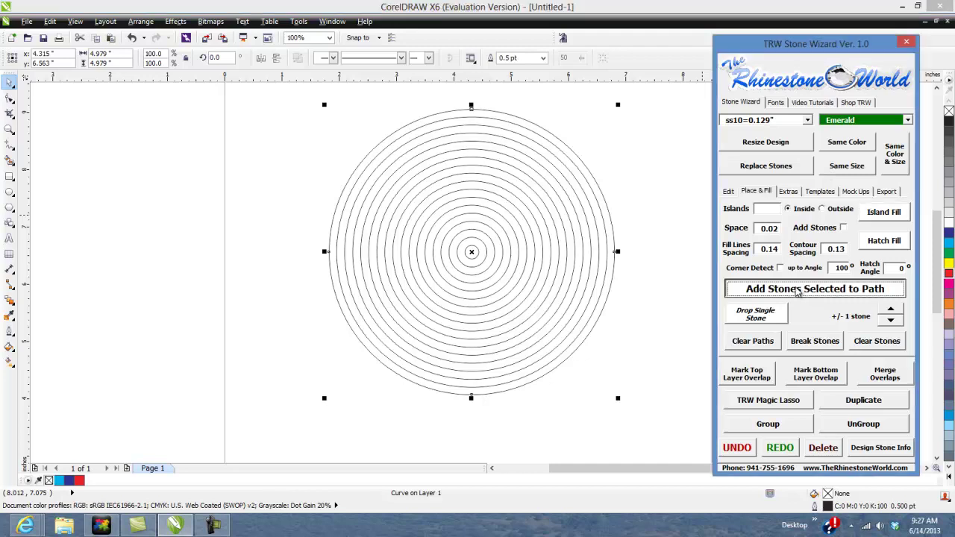
click(602, 291)
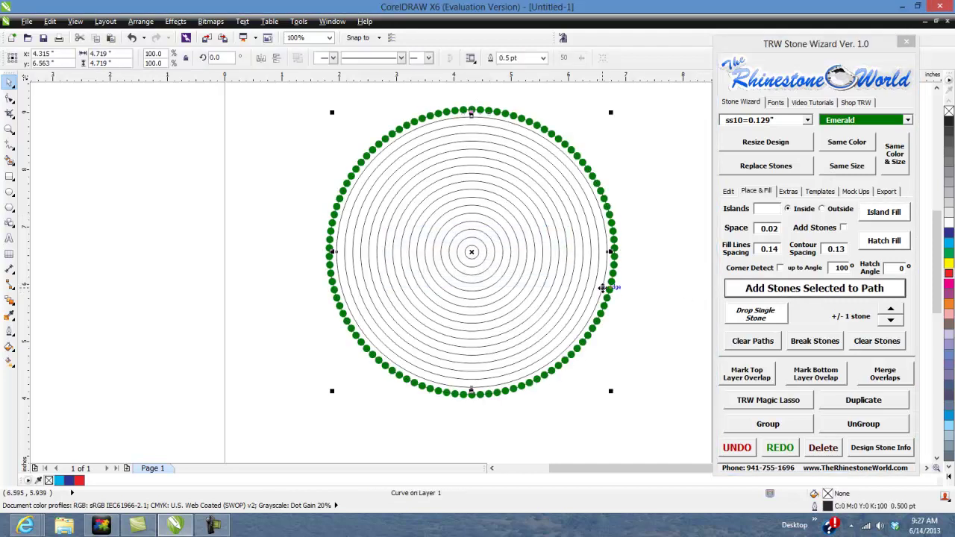
click(852, 121)
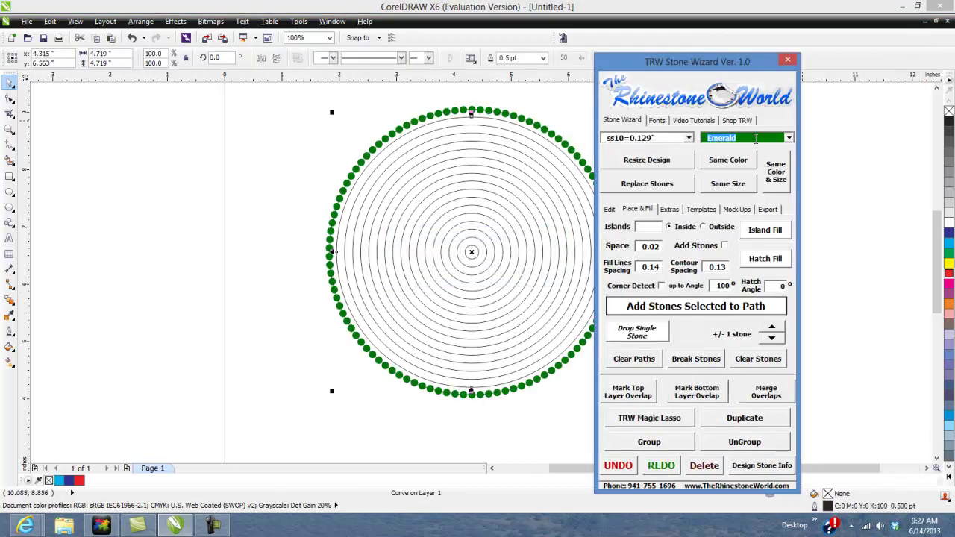
text(Jet Black)
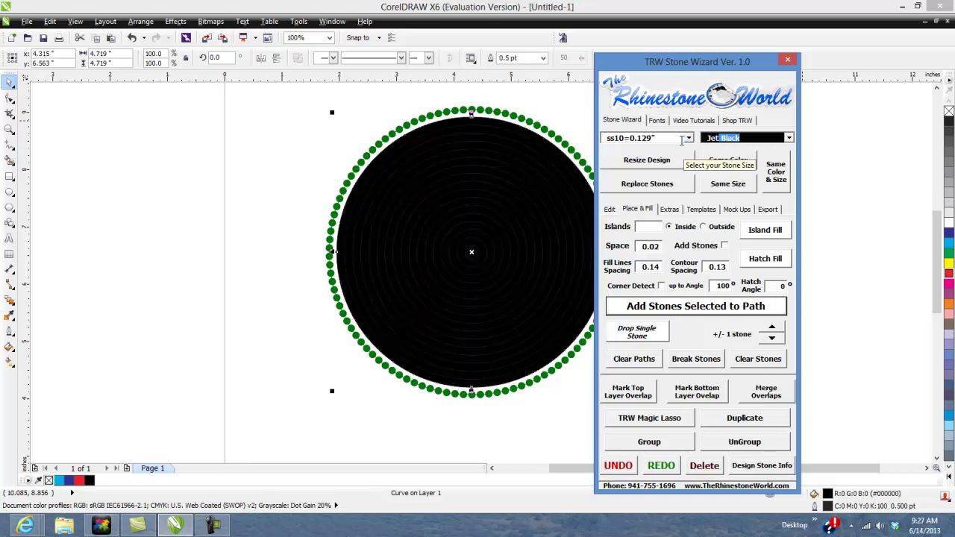
drag(737, 67, 825, 51)
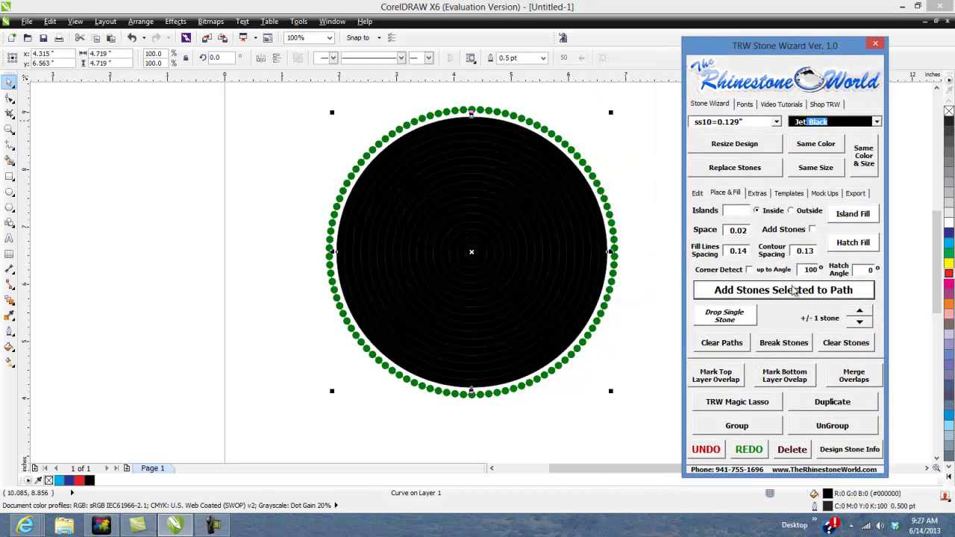
Add Jet Black stones along the selected circle path.
click(793, 291)
click(647, 302)
scroll(646, 304, up, 1)
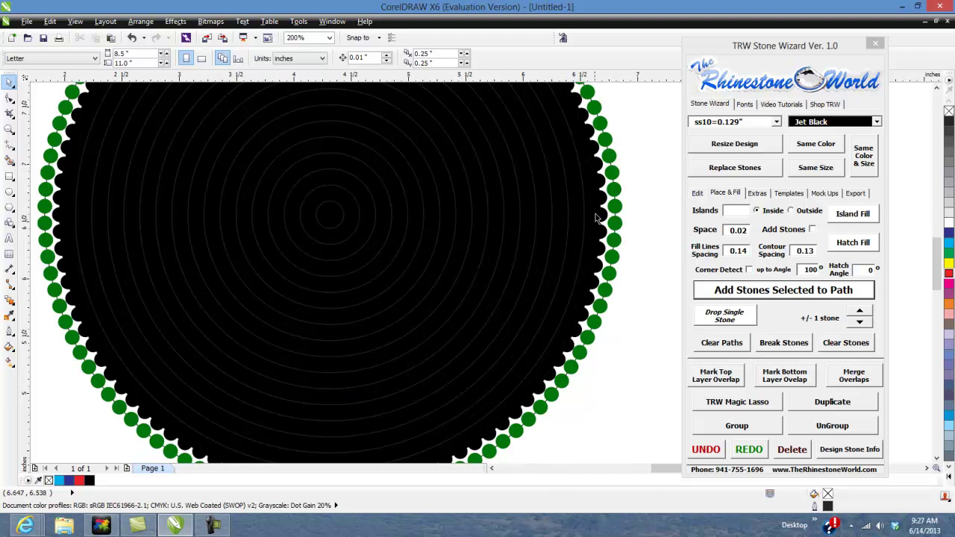
scroll(644, 303, down, 1)
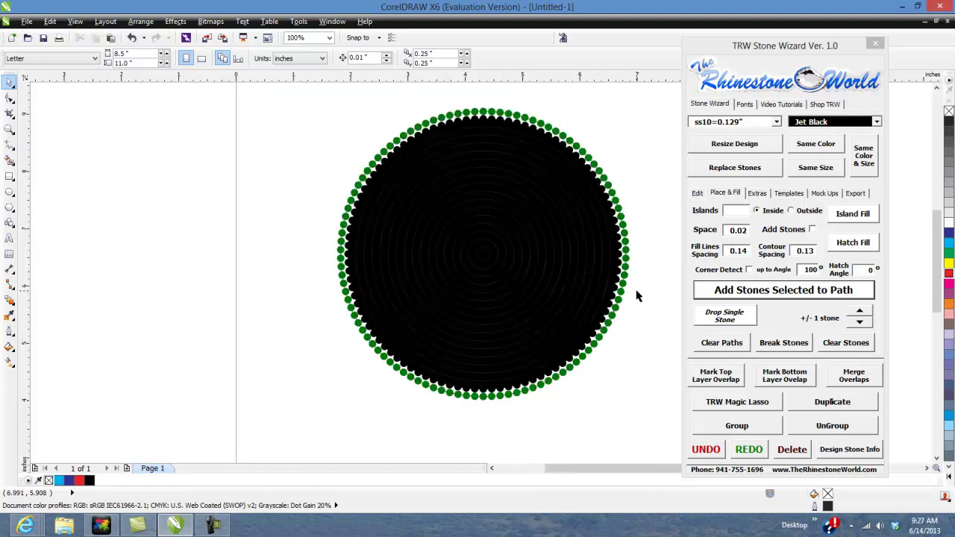
Undo the stones and contours back to the plain circle and reselect it.
click(625, 469)
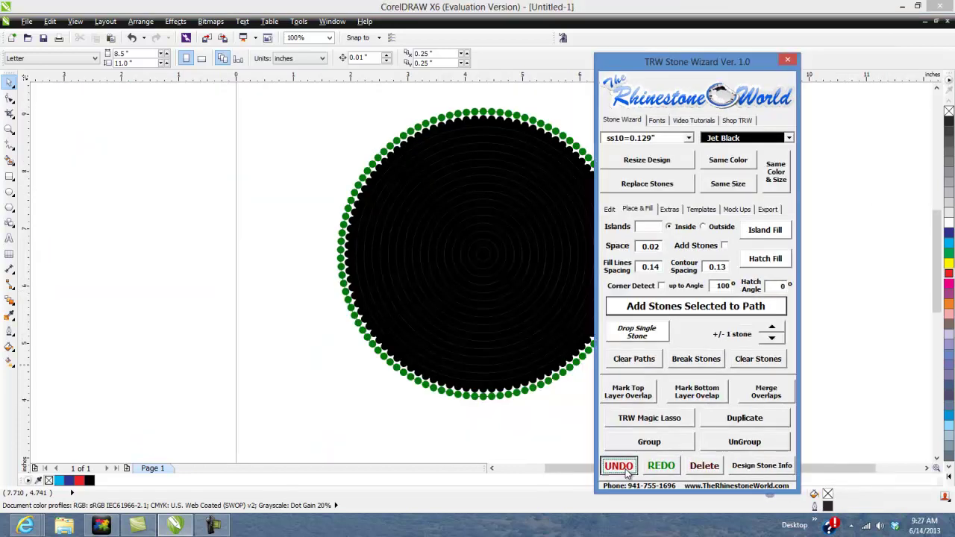
click(618, 465)
click(619, 466)
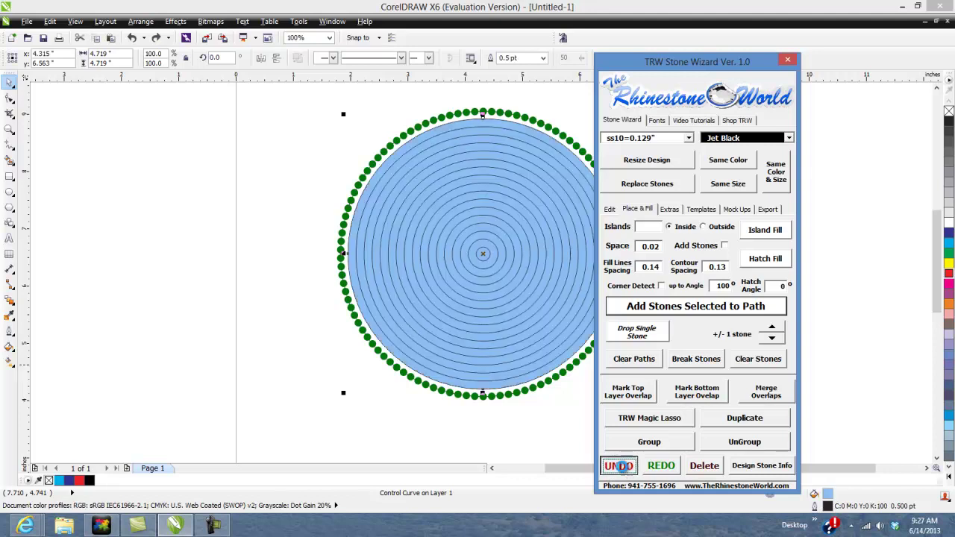
click(619, 465)
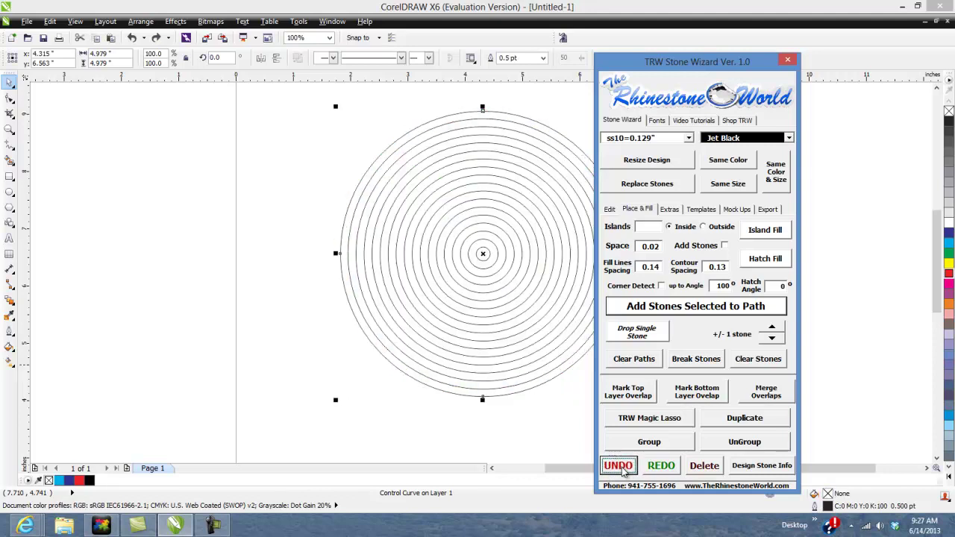
click(618, 465)
drag(688, 72, 781, 58)
click(625, 203)
click(617, 209)
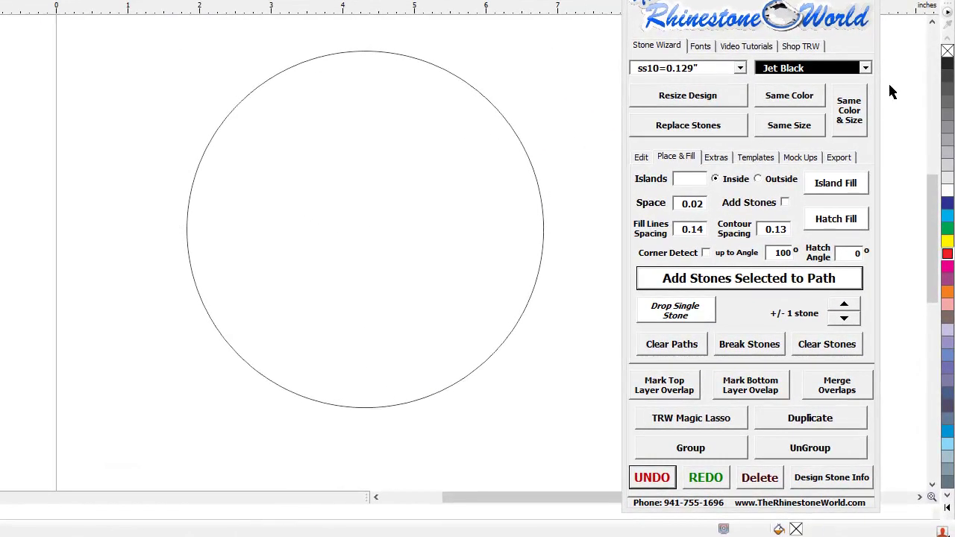
Switch the stone colour to Orange, shrink the circle slightly, then test and undo an Island Fill.
click(864, 68)
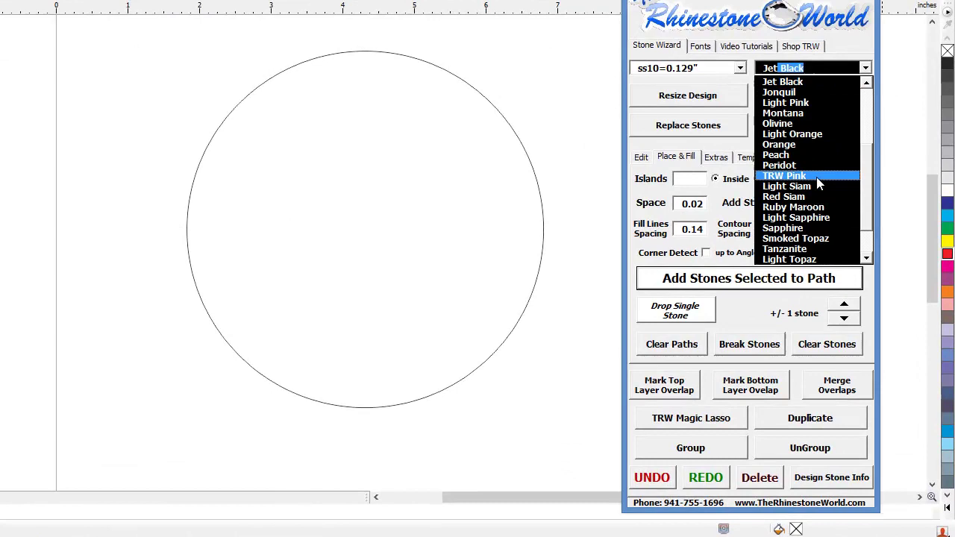
click(808, 144)
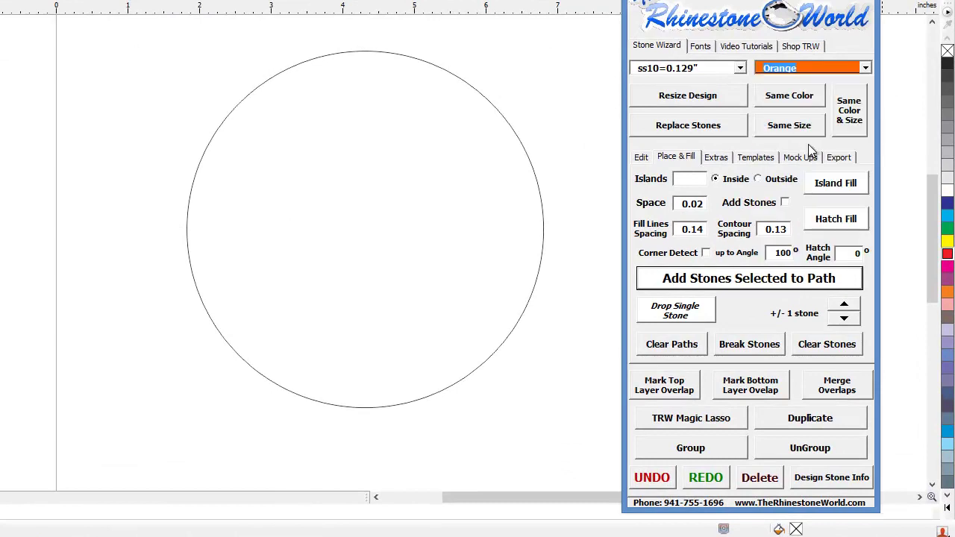
click(535, 183)
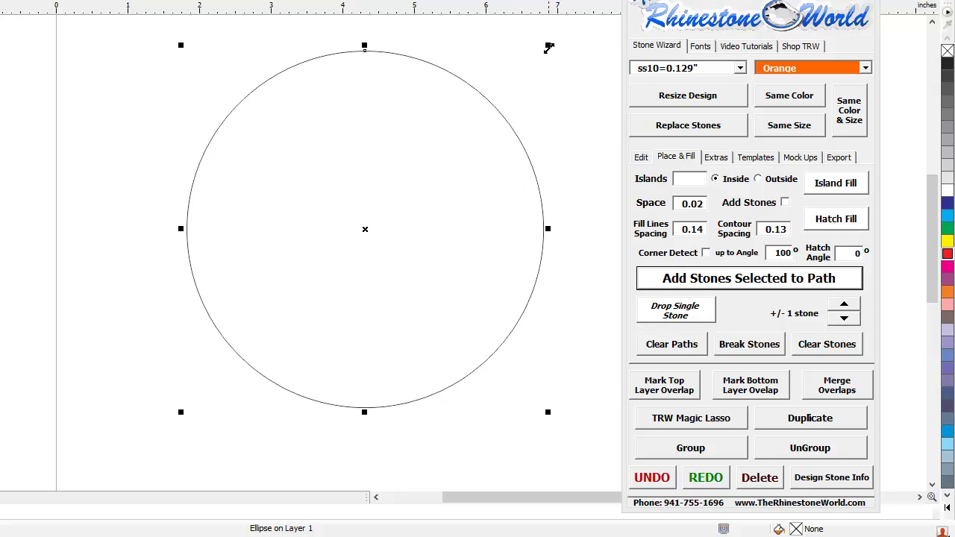
drag(548, 47, 499, 94)
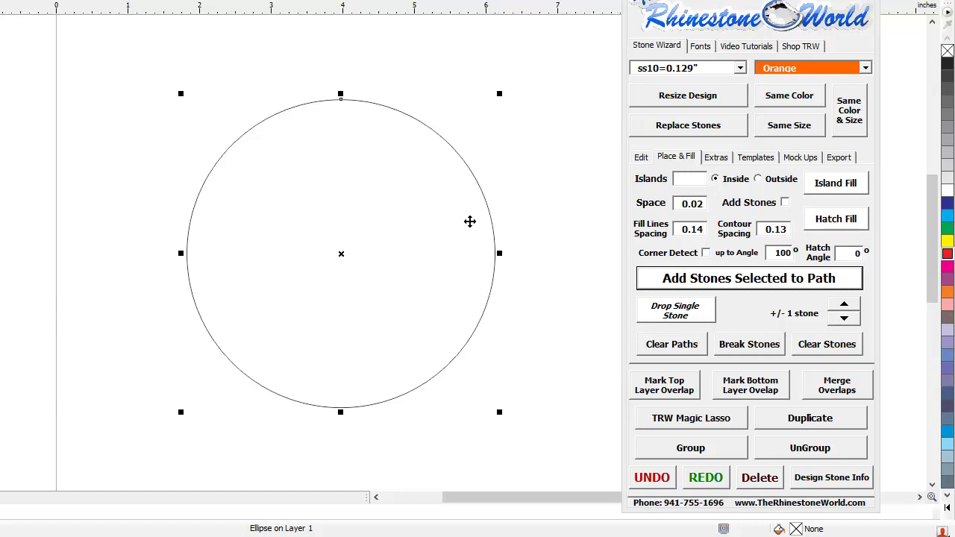
click(826, 187)
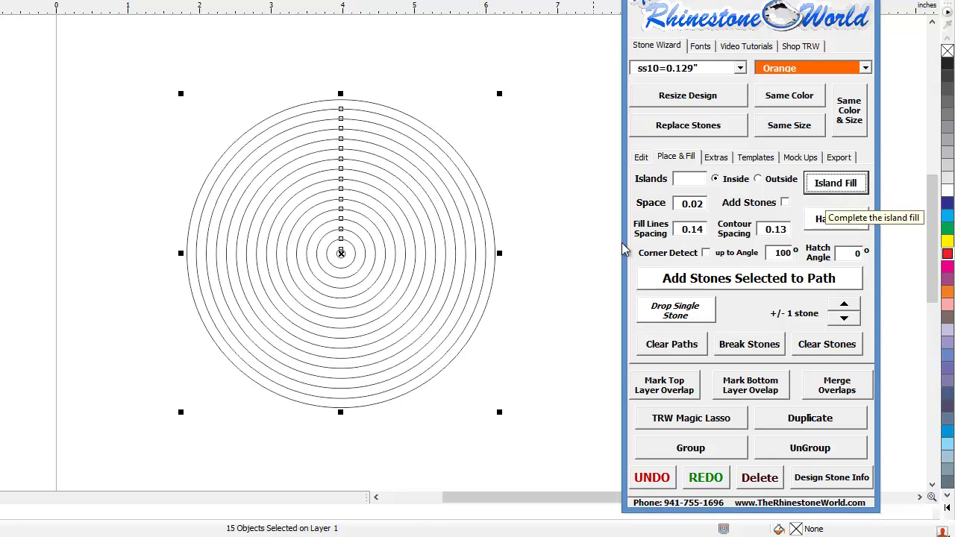
click(648, 480)
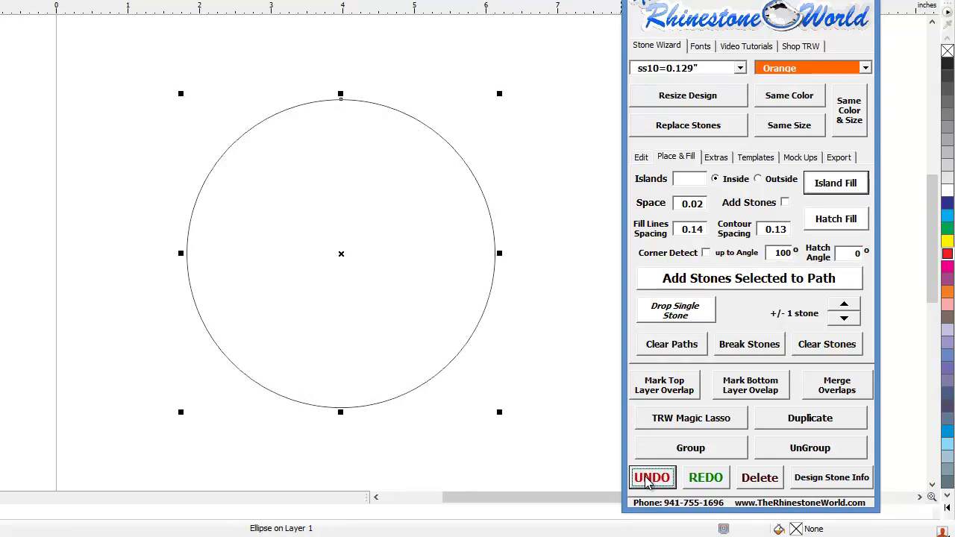
Island fill the circle with orange stones, with adding stones turned on.
click(784, 202)
click(836, 183)
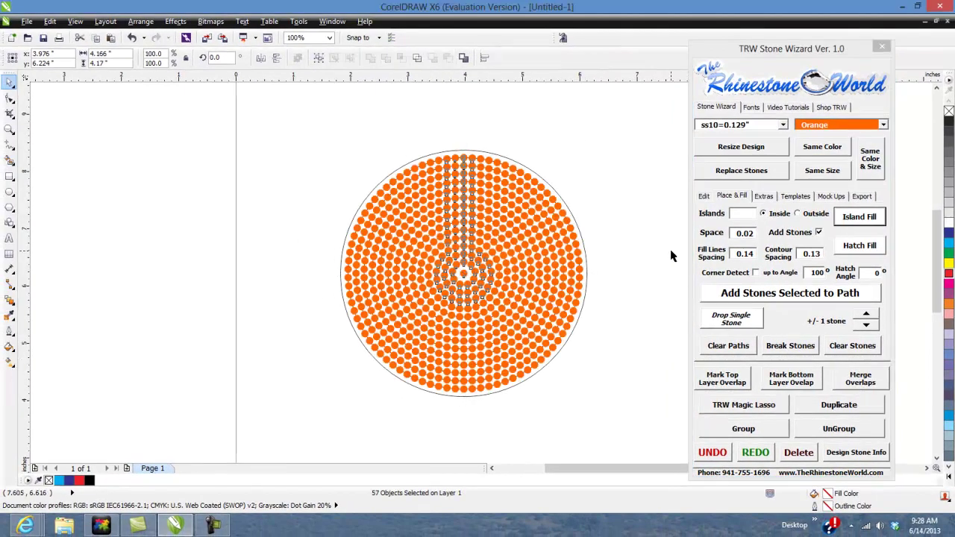
click(670, 256)
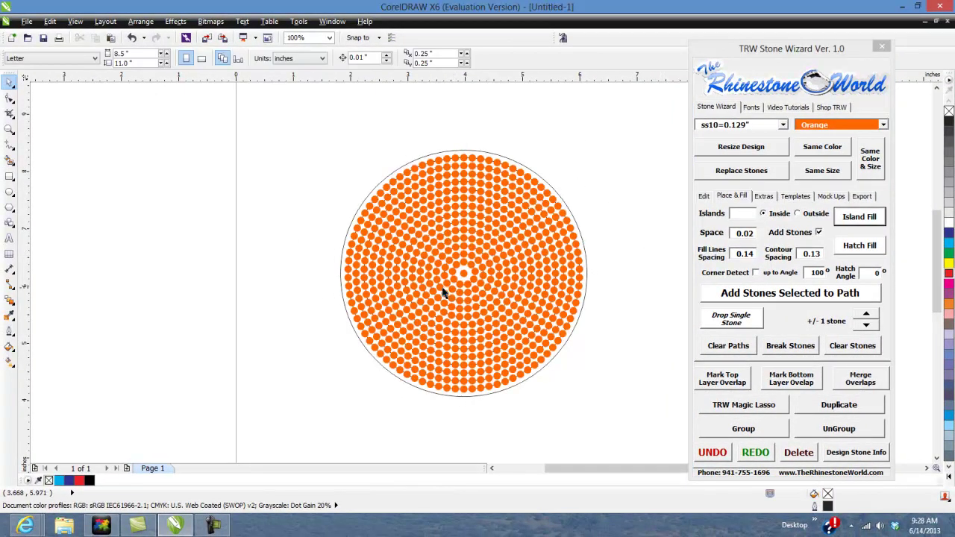
Delete the single stone at the circle's centre.
scroll(418, 291, up, 3)
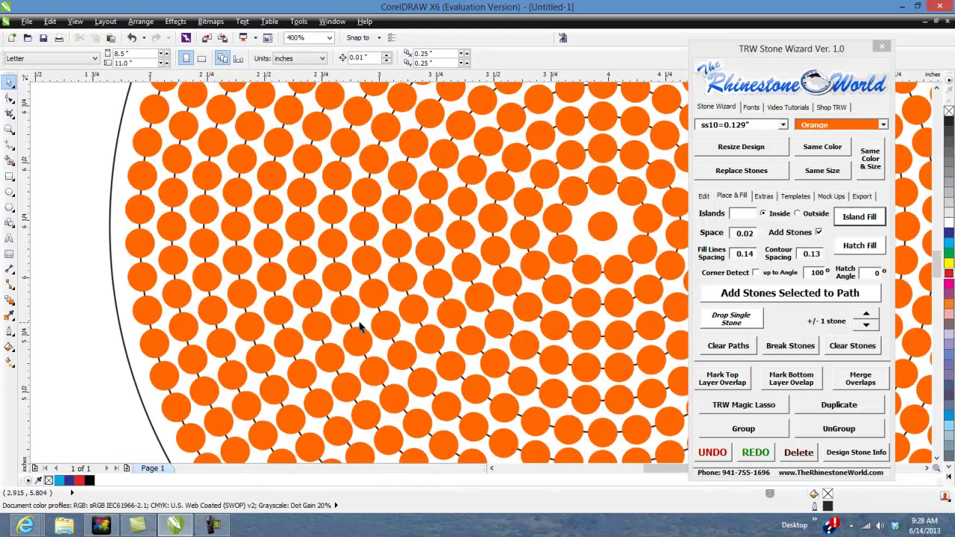
scroll(430, 297, down, 2)
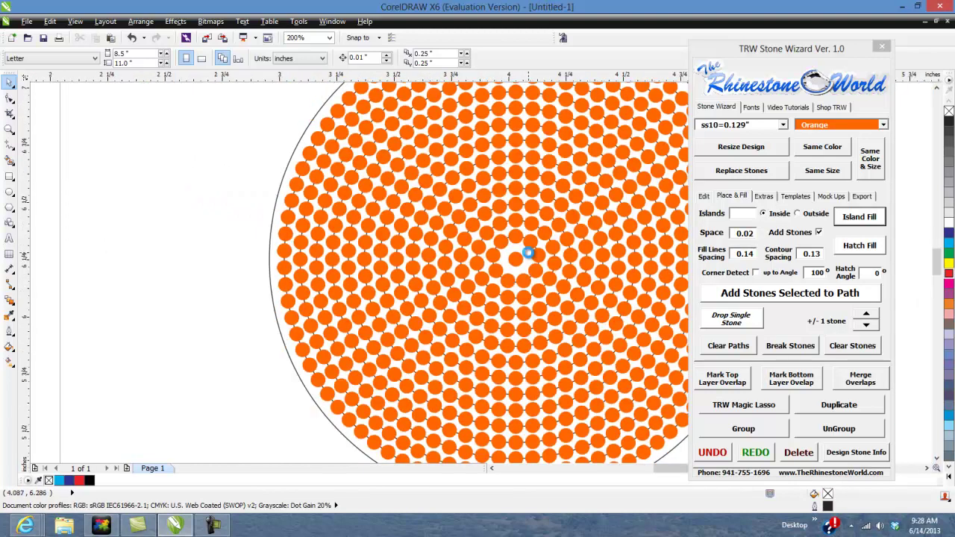
scroll(530, 249, up, 3)
mouse_move(481, 276)
mouse_down()
mouse_move(492, 254)
mouse_move(472, 273)
mouse_move(482, 275)
mouse_up()
scroll(481, 275, down, 3)
key(Delete)
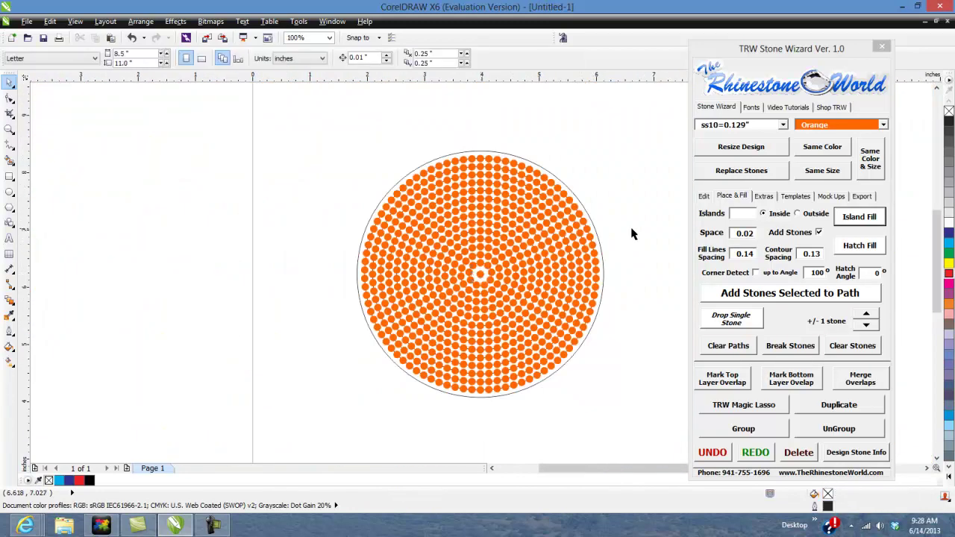
Undo the stone fill and contours, then delete the plain circle.
click(617, 466)
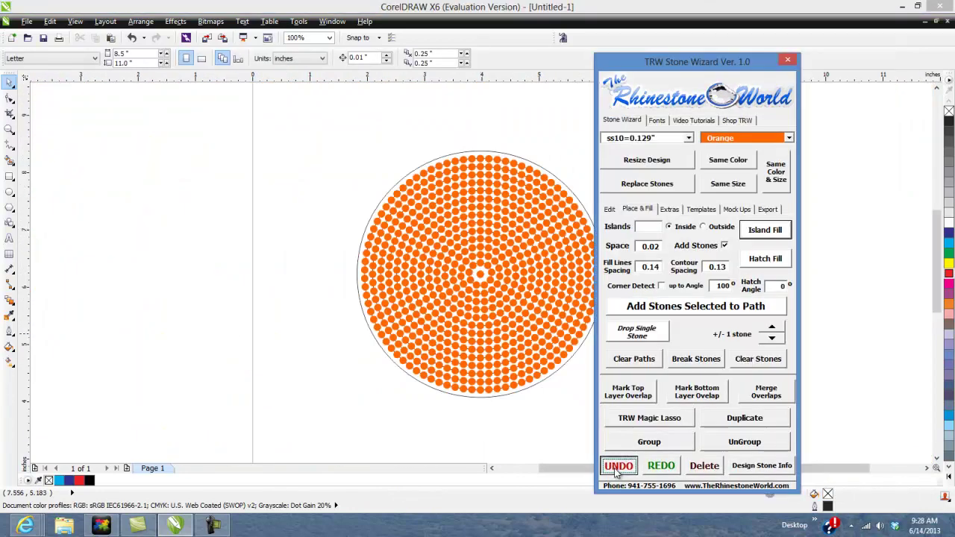
click(617, 466)
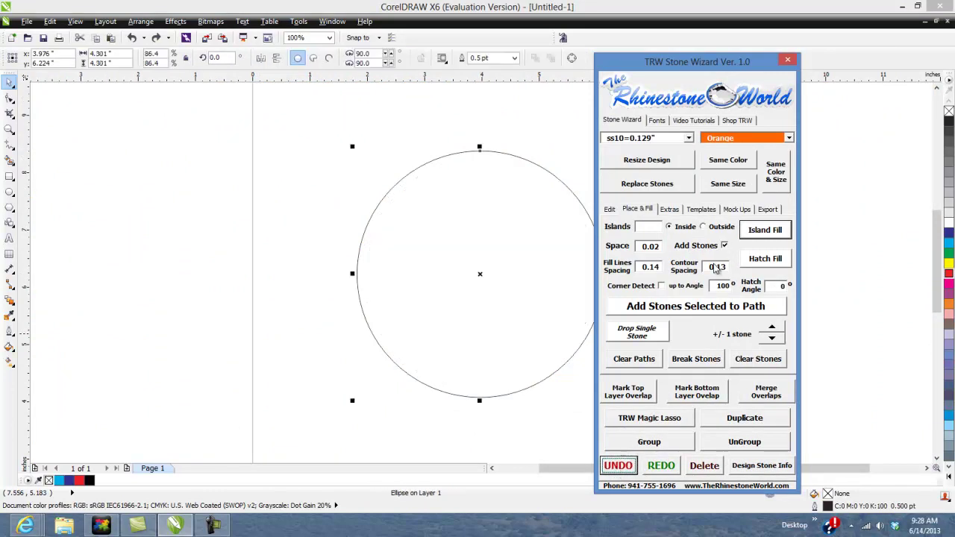
drag(727, 69, 838, 52)
click(613, 202)
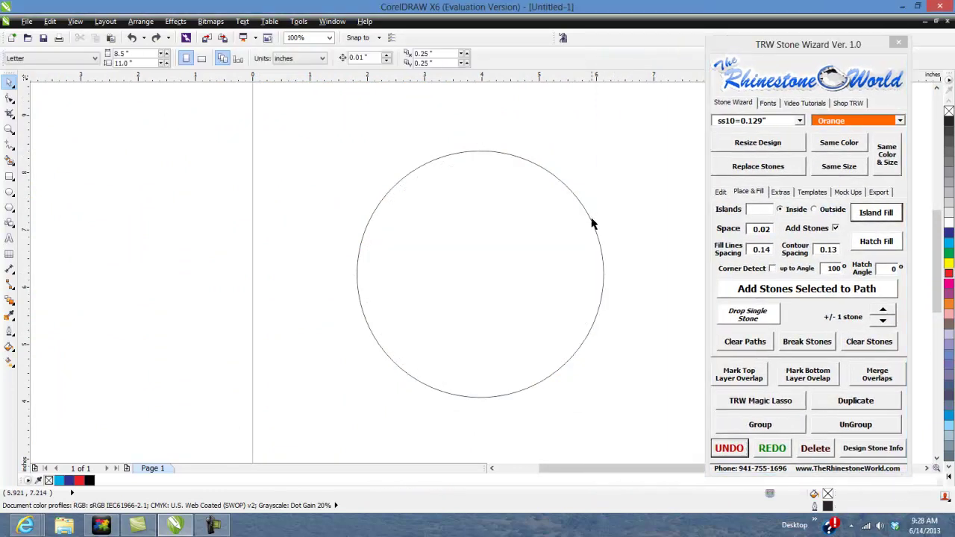
click(591, 221)
key(Delete)
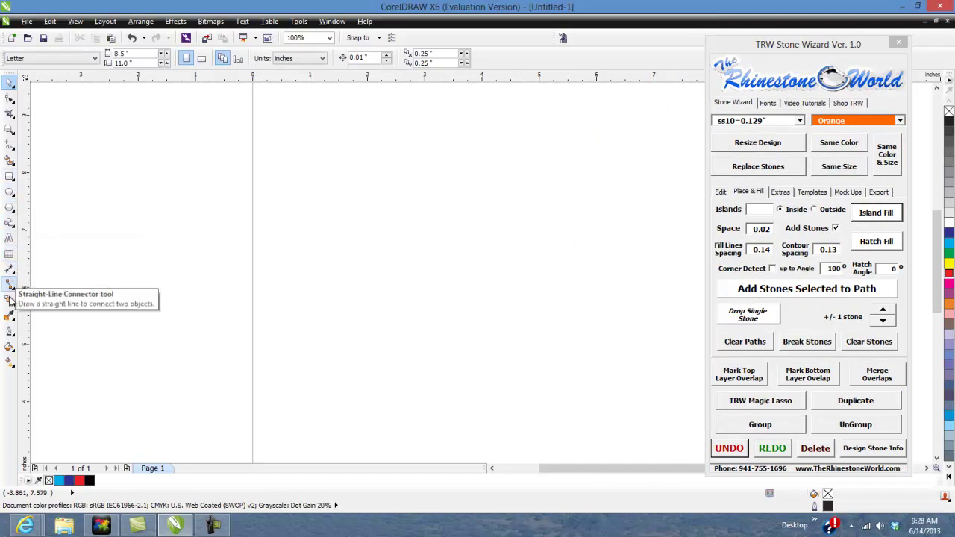
Draw a Perfect Shapes heart filled magenta with no outline.
click(10, 222)
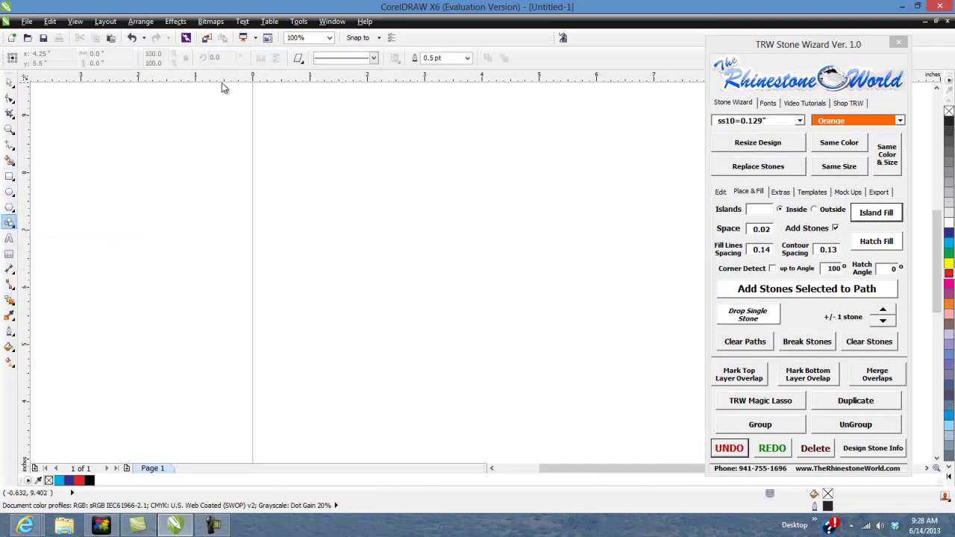
click(297, 63)
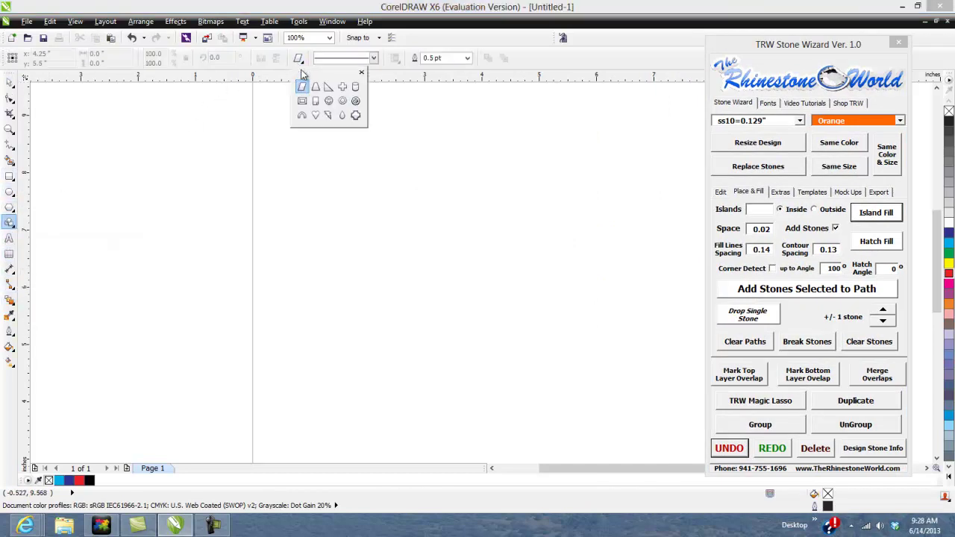
click(315, 117)
drag(369, 177, 565, 354)
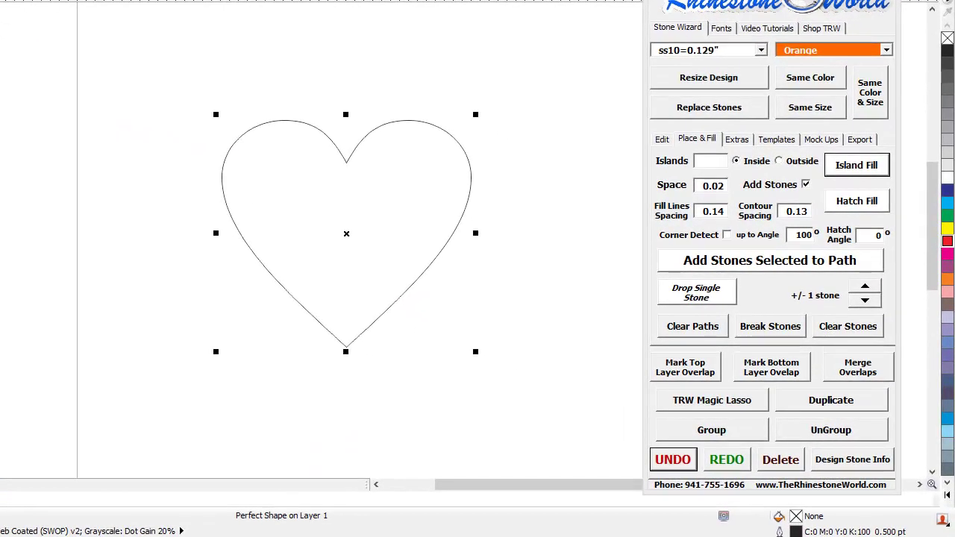
click(947, 253)
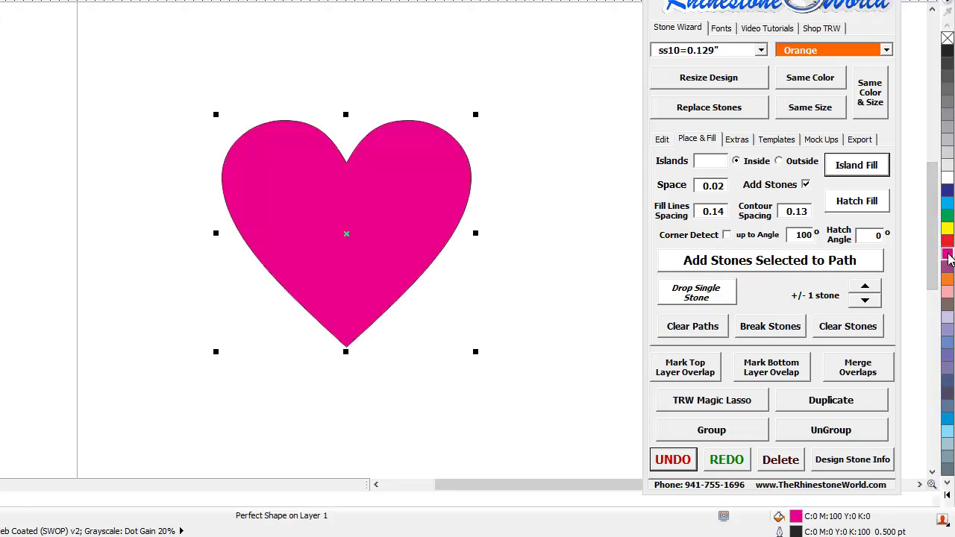
right_click(947, 38)
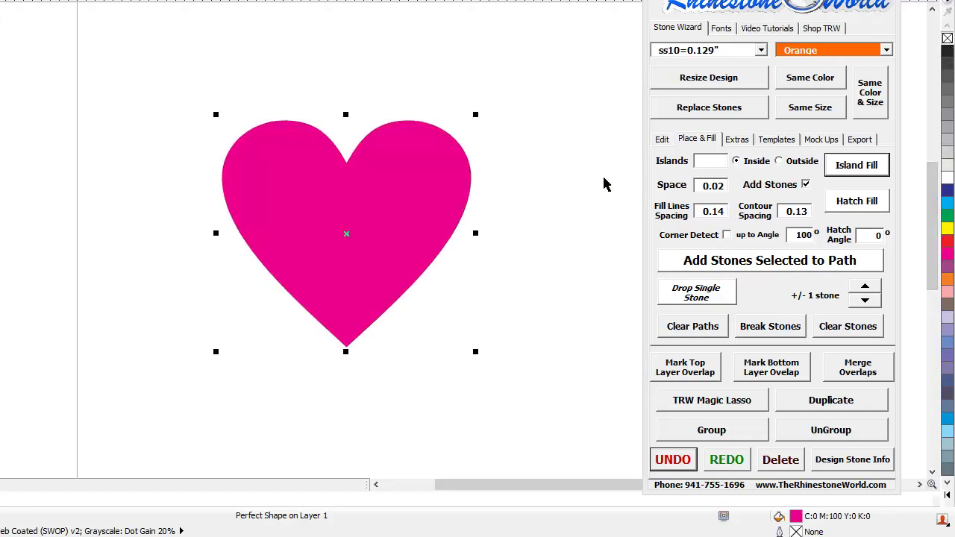
Reposition and enlarge the heart to about 4.938 by 4.228 inches.
key(Escape)
click(427, 186)
drag(475, 234, 491, 237)
drag(429, 231, 405, 270)
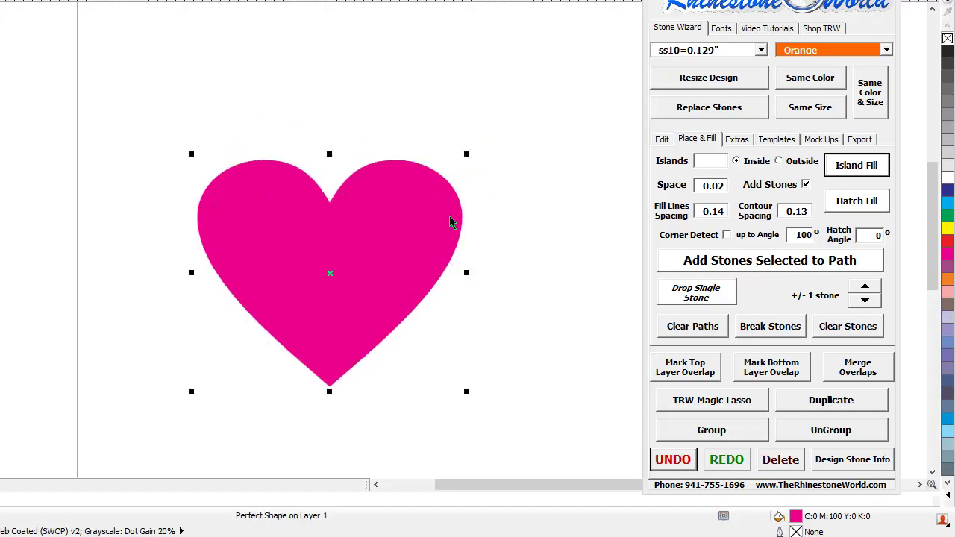
drag(477, 164, 558, 43)
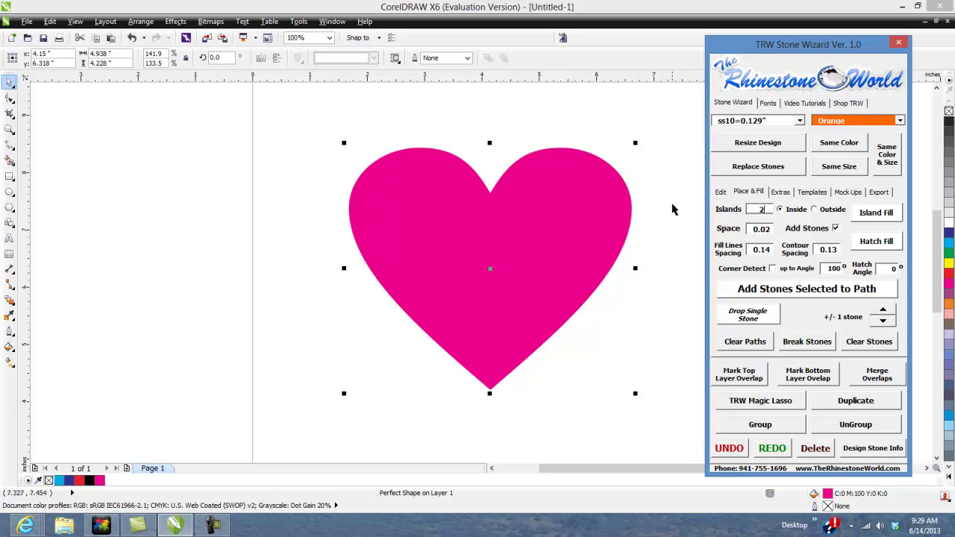
Island fill two rows of orange rhinestones outside the heart.
click(814, 210)
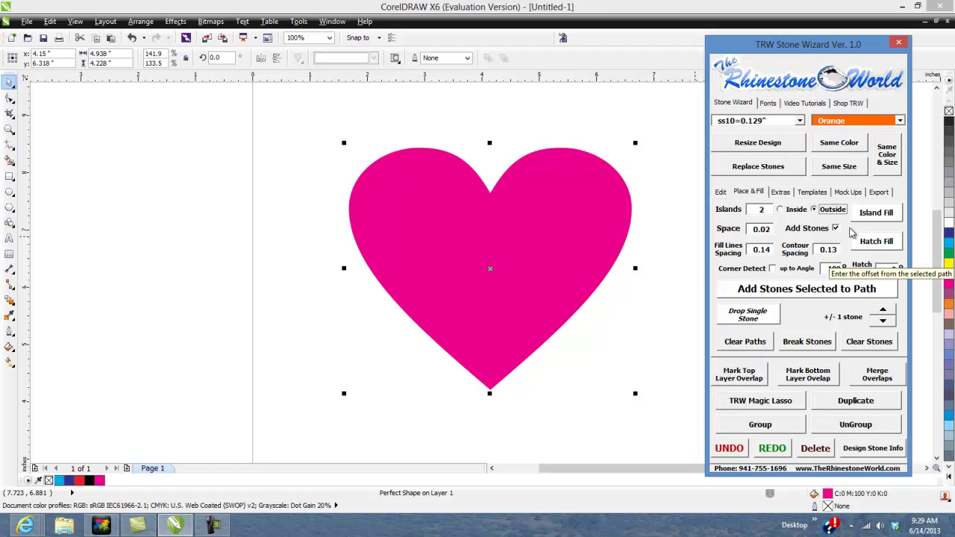
click(874, 214)
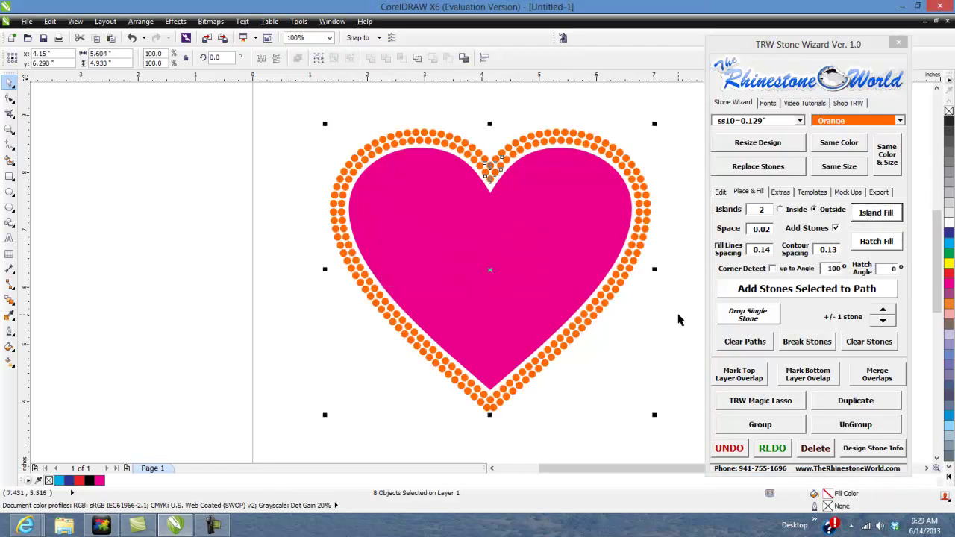
click(675, 335)
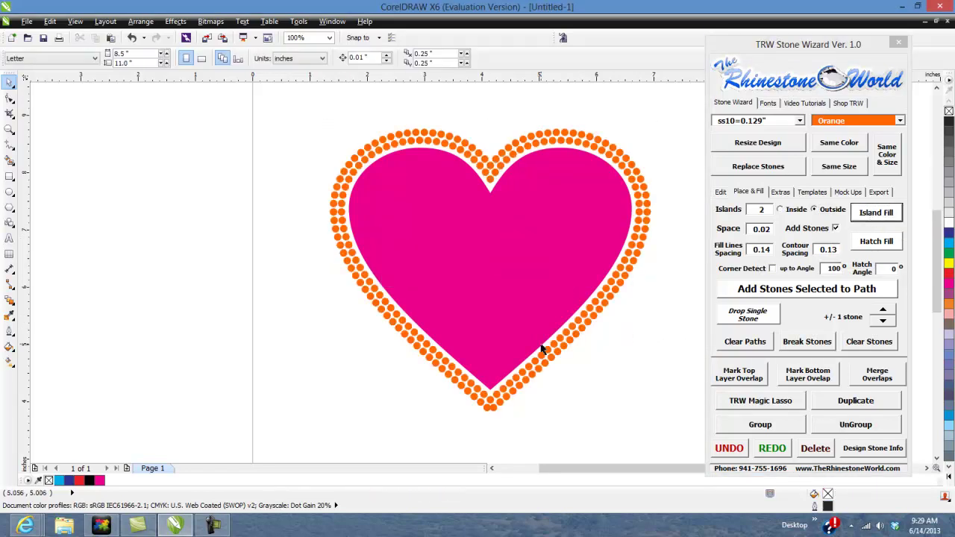
scroll(480, 423, up, 2)
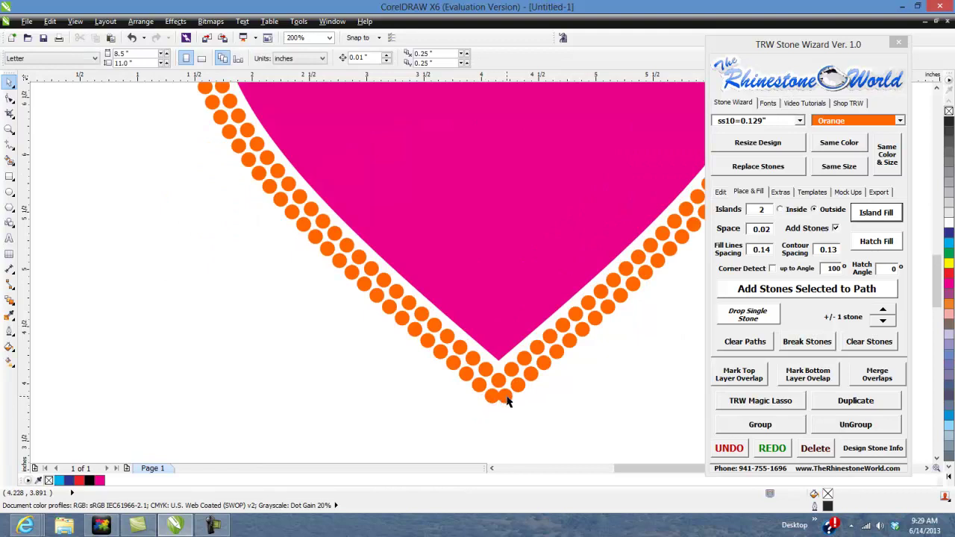
Adjust the stone count of the row at the heart's tip with the +/- 1 stone arrows.
click(500, 402)
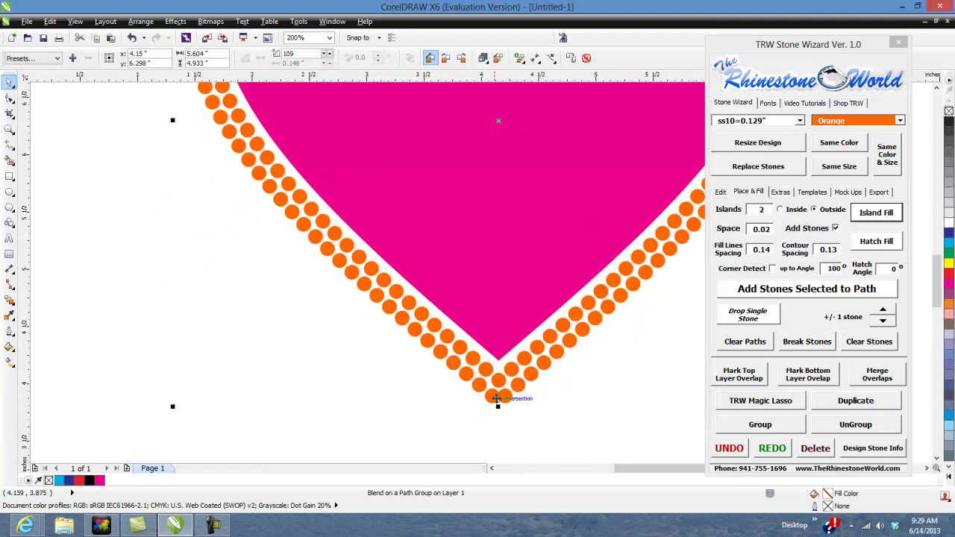
click(883, 315)
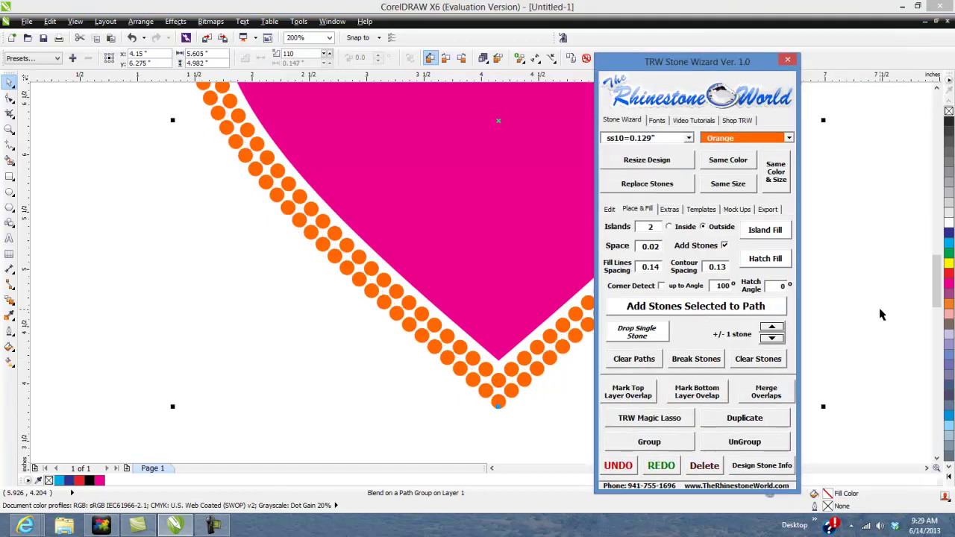
click(772, 329)
click(774, 330)
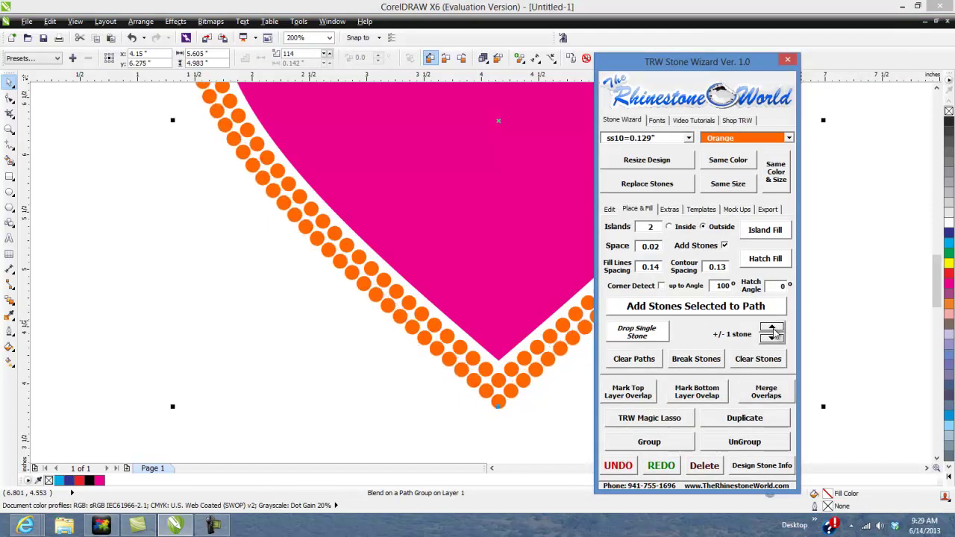
click(774, 330)
click(774, 330)
click(774, 330)
click(773, 338)
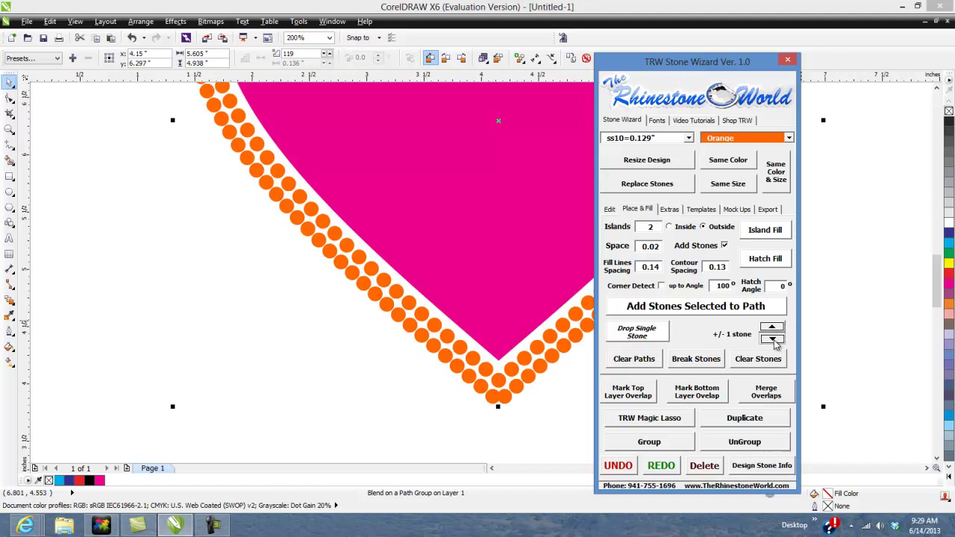
click(773, 339)
click(773, 339)
click(773, 339)
click(773, 338)
click(773, 339)
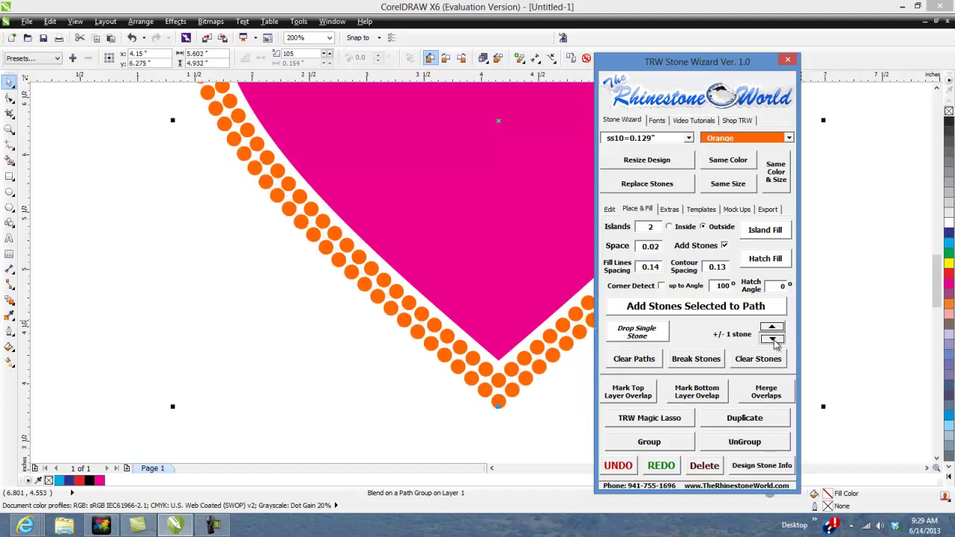
click(772, 339)
click(773, 330)
click(774, 329)
click(773, 329)
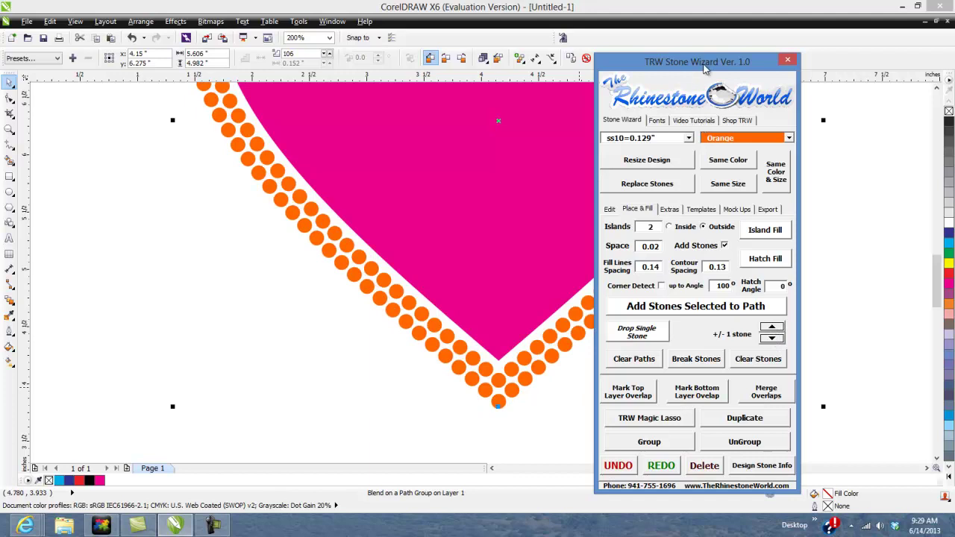
drag(705, 69, 823, 51)
Select the magenta heart shape itself rather than its stone rows.
click(640, 326)
scroll(640, 326, down, 5)
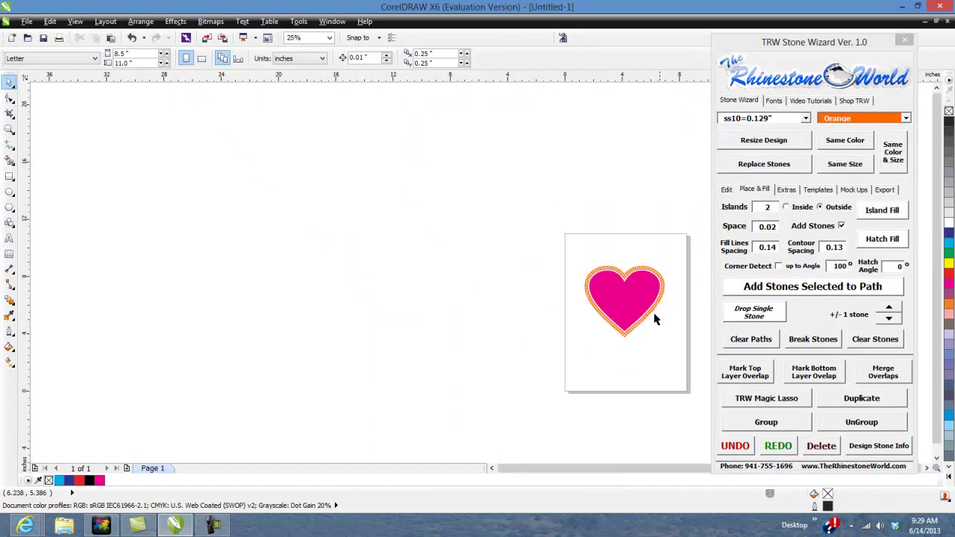
scroll(656, 314, up, 1)
click(657, 306)
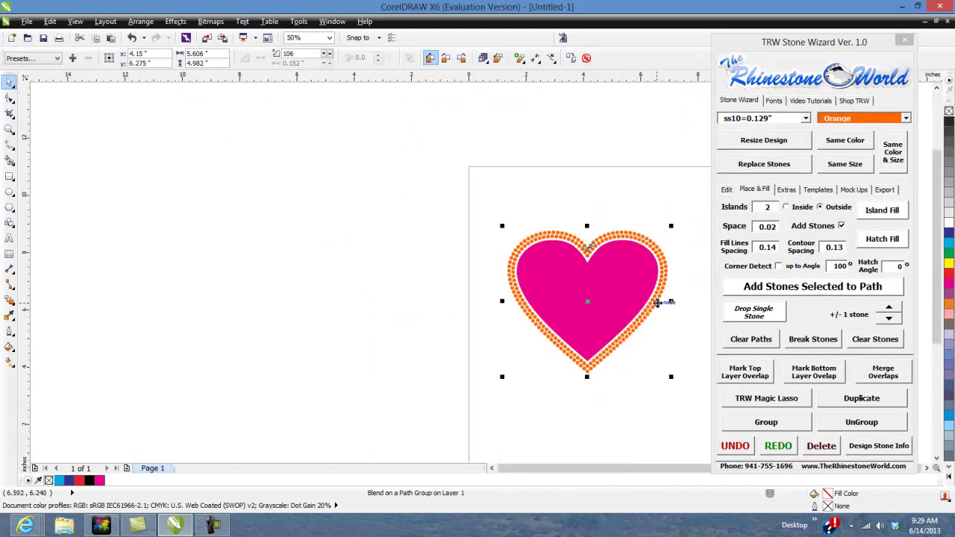
click(653, 306)
drag(670, 204, 492, 388)
Turn on Corner Detect and rebuild the heart's two outside rhinestone rows.
click(779, 266)
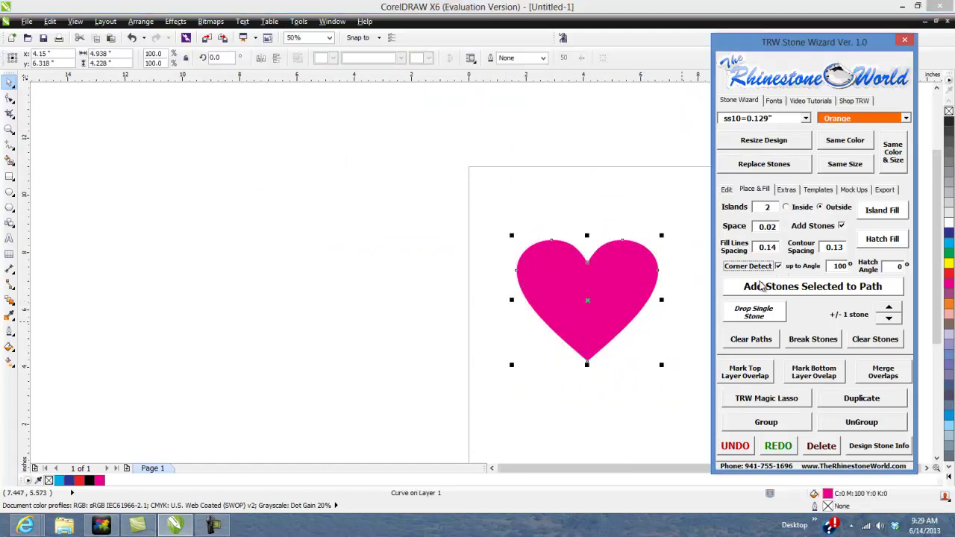
click(881, 210)
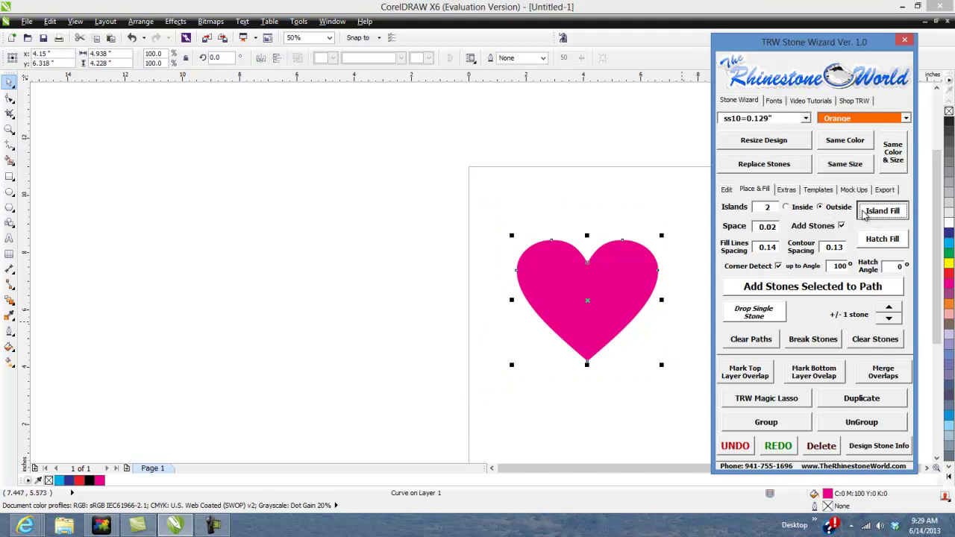
scroll(584, 386, up, 3)
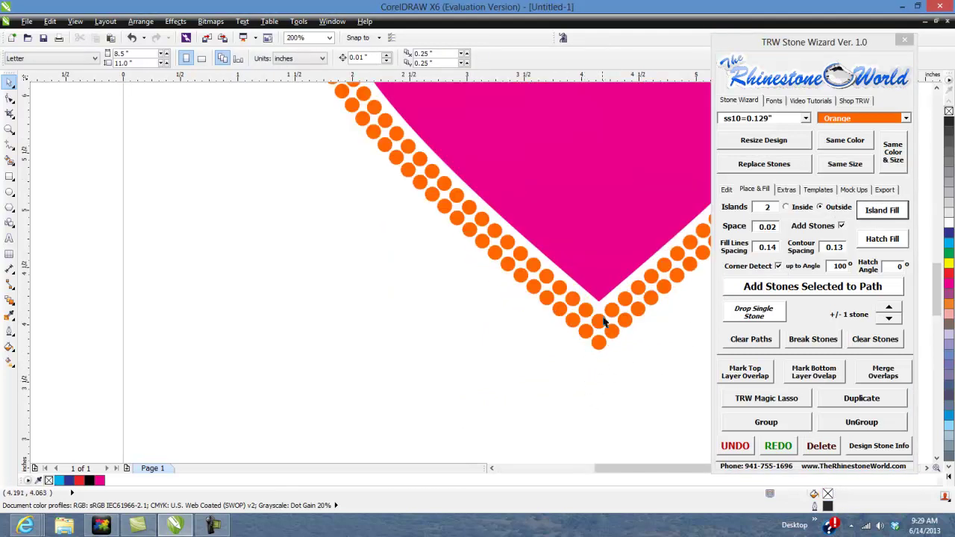
scroll(605, 351, down, 3)
scroll(610, 241, up, 3)
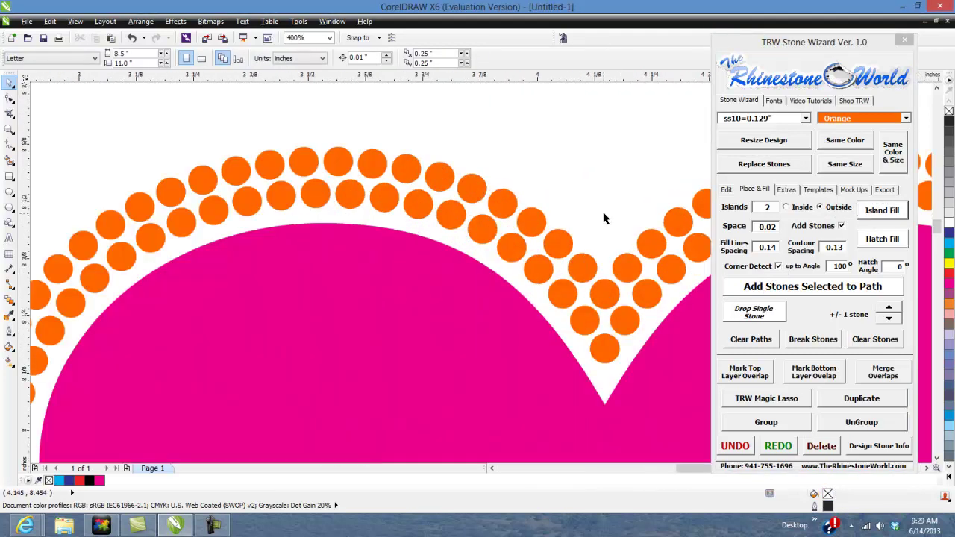
scroll(610, 364, down, 5)
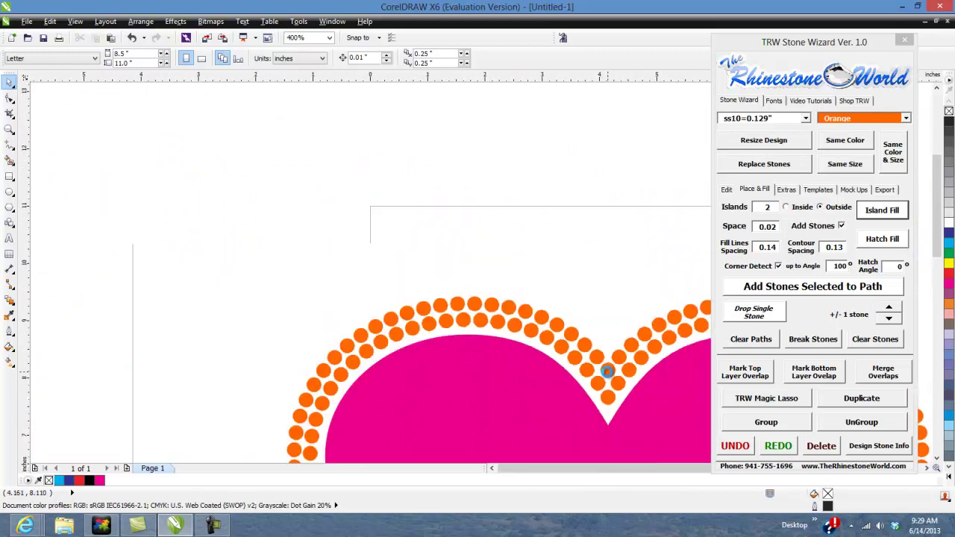
scroll(630, 421, up, 2)
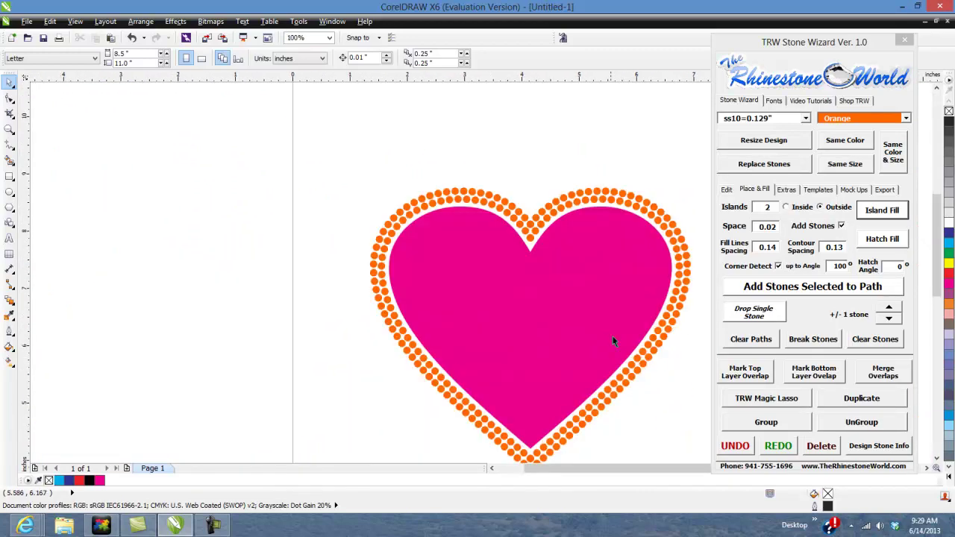